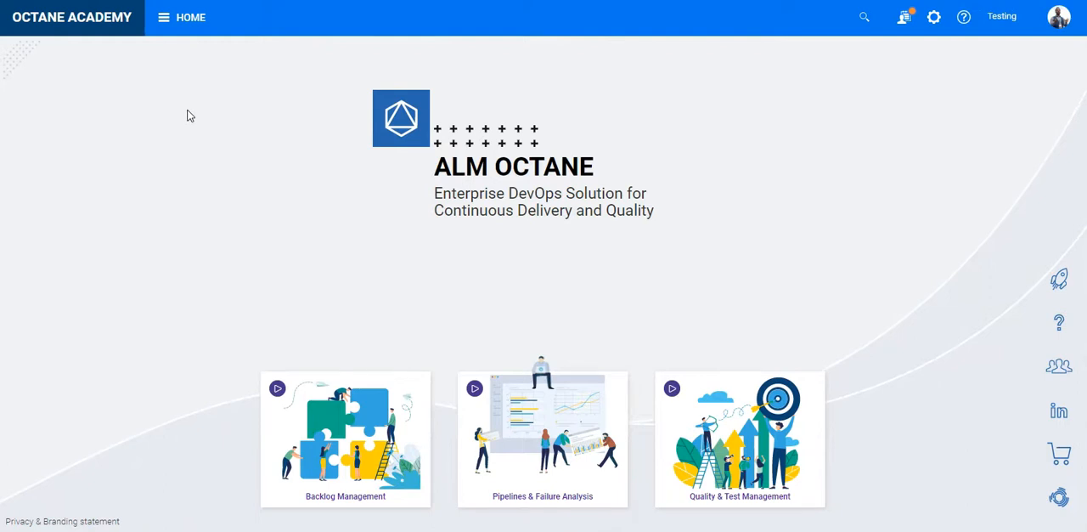
- Go to the Pipelines module and show the tests of the TestingFramework pipeline's latest run
{"action": "left_click", "coordinate": [189, 18]}
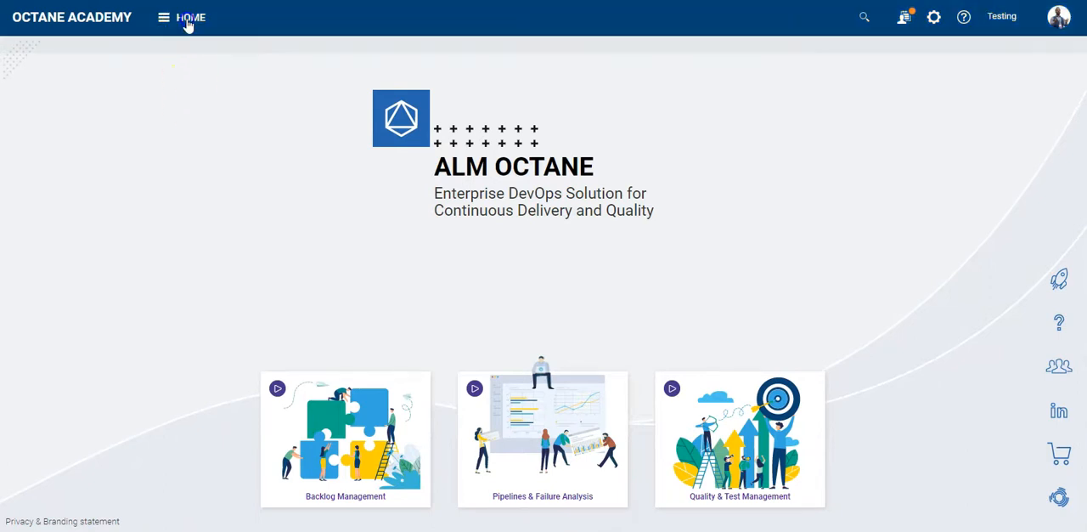
{"action": "left_click", "coordinate": [820, 69]}
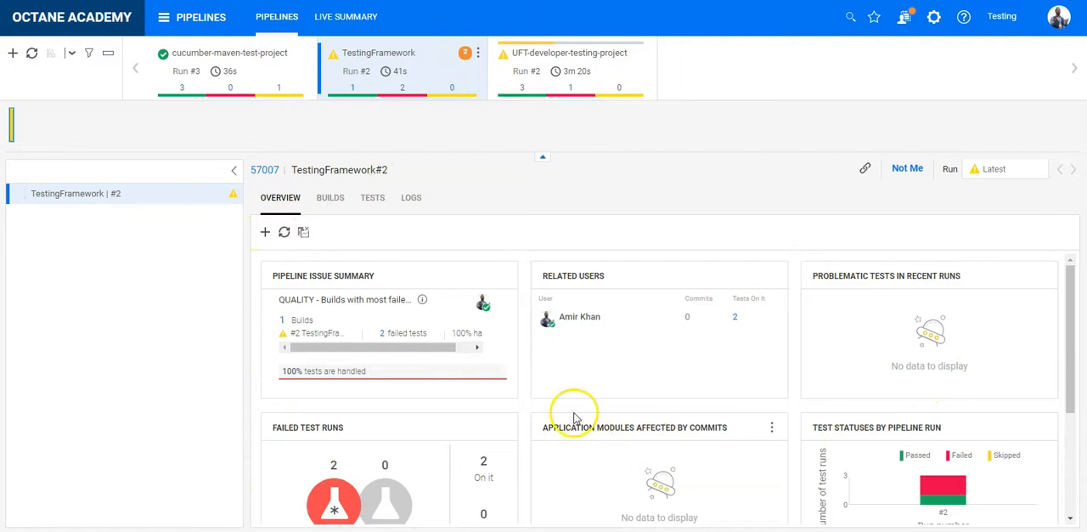
{"action": "left_click", "coordinate": [377, 202]}
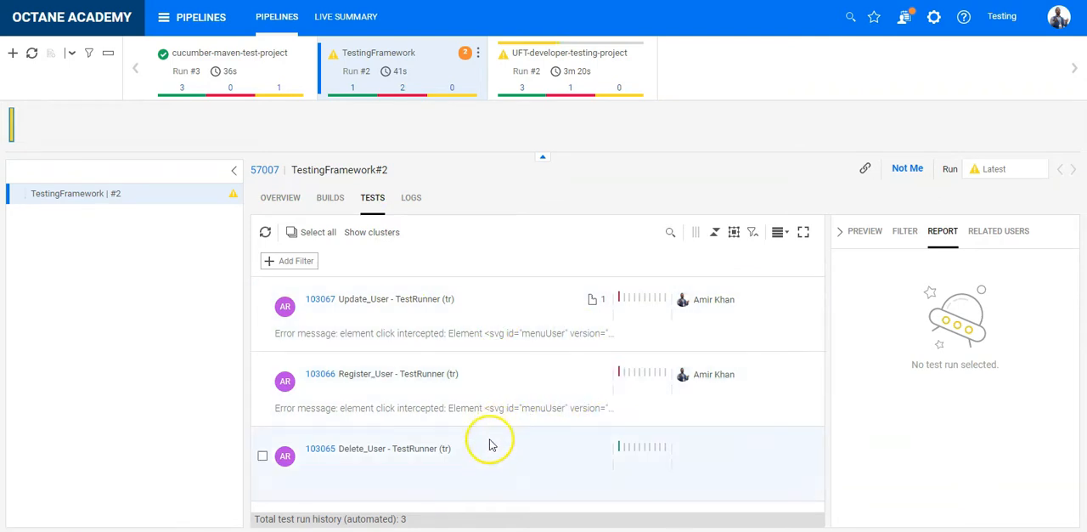
- Examine the full stack trace details of the failed Register_User test, then return to the pipeline's tests
{"action": "left_click", "coordinate": [482, 388]}
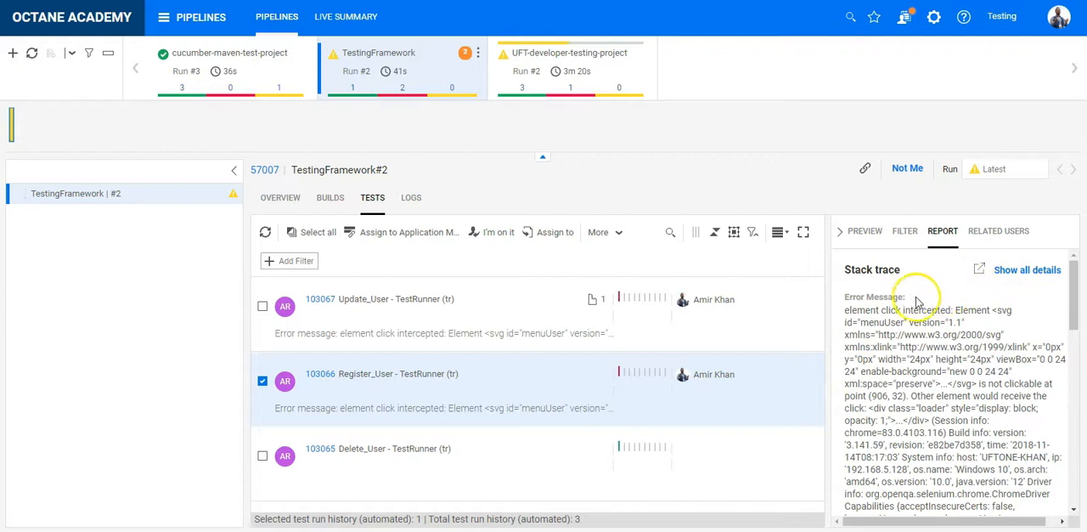
{"action": "left_click", "coordinate": [1033, 271]}
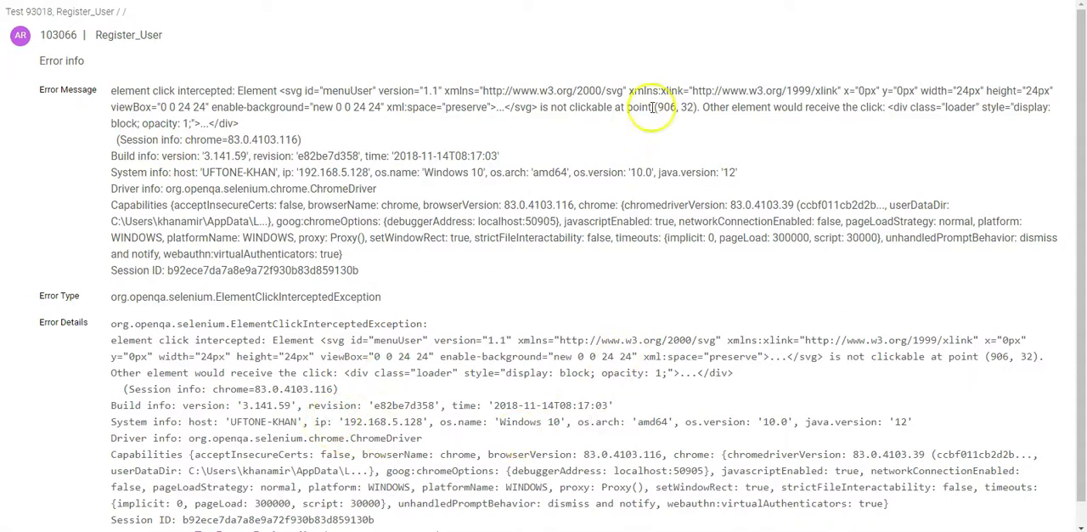
{"action": "left_click", "coordinate": [734, 2]}
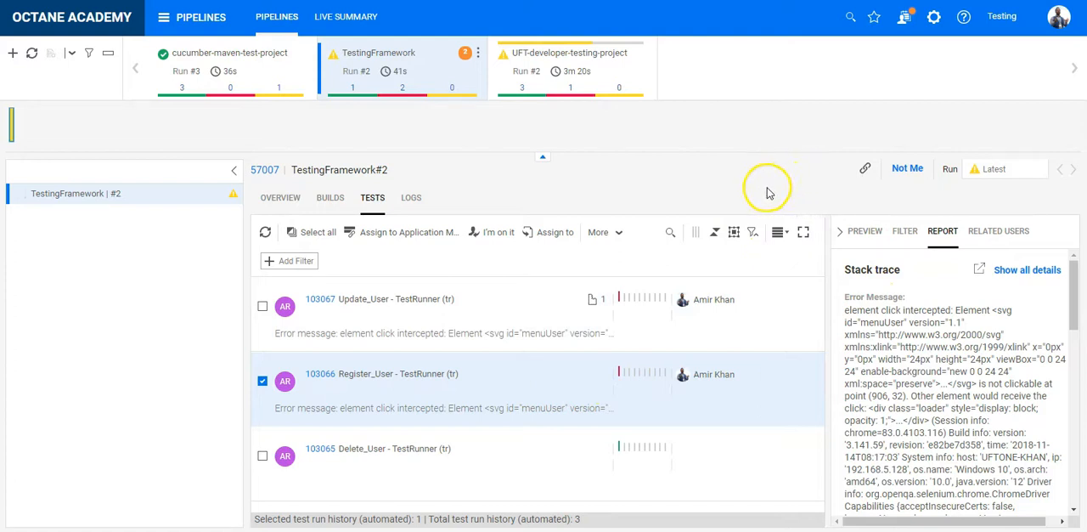
- Open the TestingFramework pipeline's topology and set its job step type to Test
{"action": "left_click", "coordinate": [479, 55]}
{"action": "left_click", "coordinate": [461, 73]}
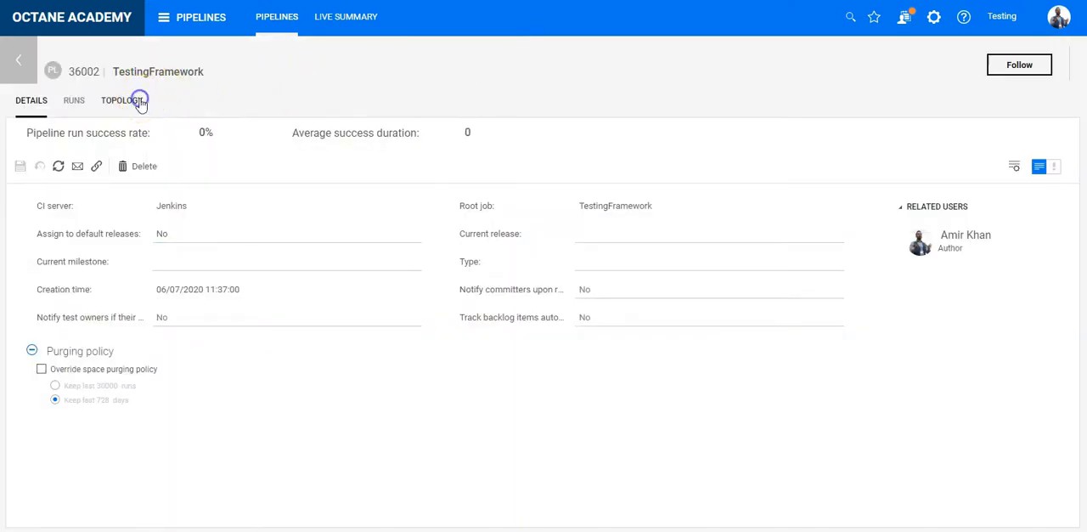
{"action": "left_click", "coordinate": [128, 102]}
{"action": "left_click", "coordinate": [165, 169]}
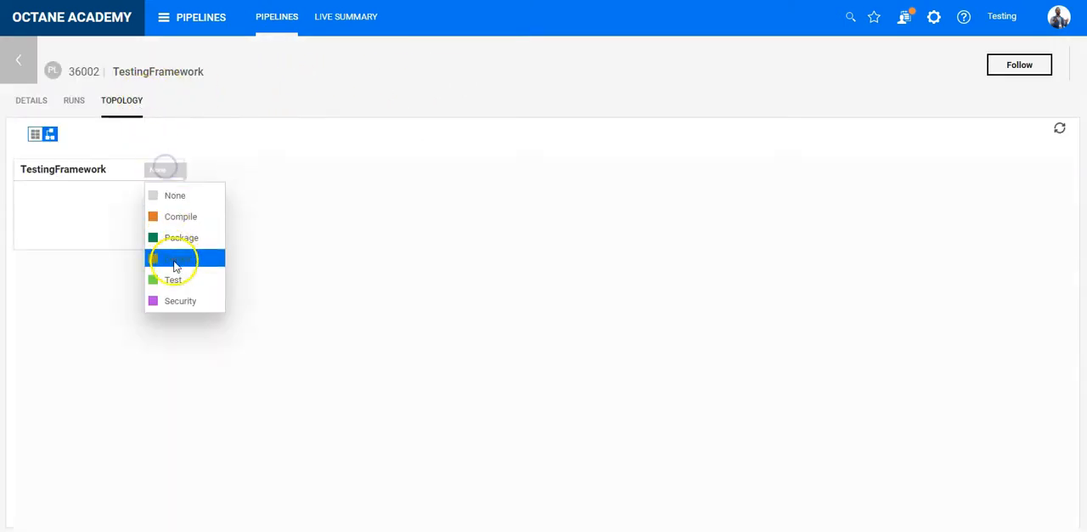
{"action": "left_click", "coordinate": [176, 281]}
- Open the TestingFramework job's configuration and go to the URL setting for the custom build report
{"action": "left_click", "coordinate": [177, 244]}
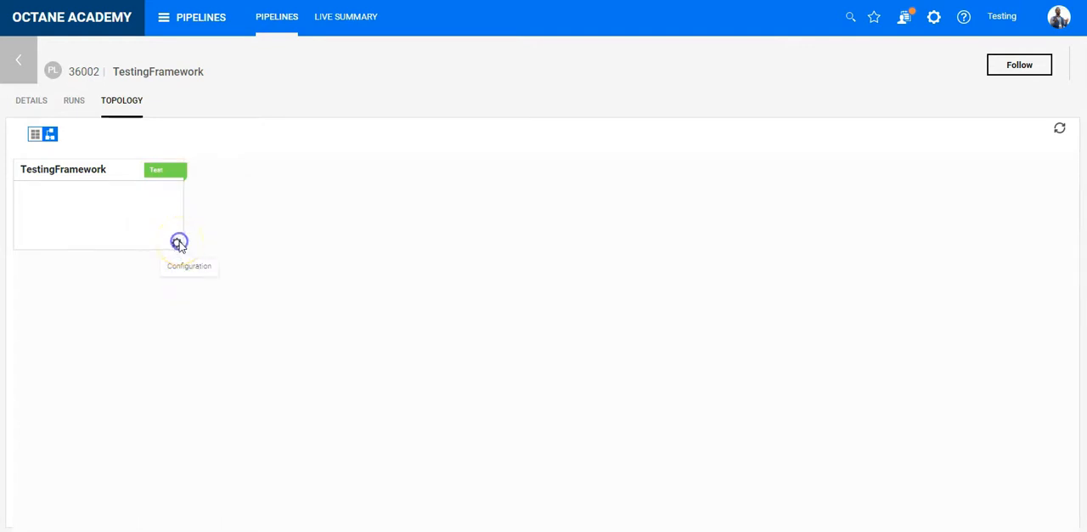
{"action": "left_click", "coordinate": [179, 243]}
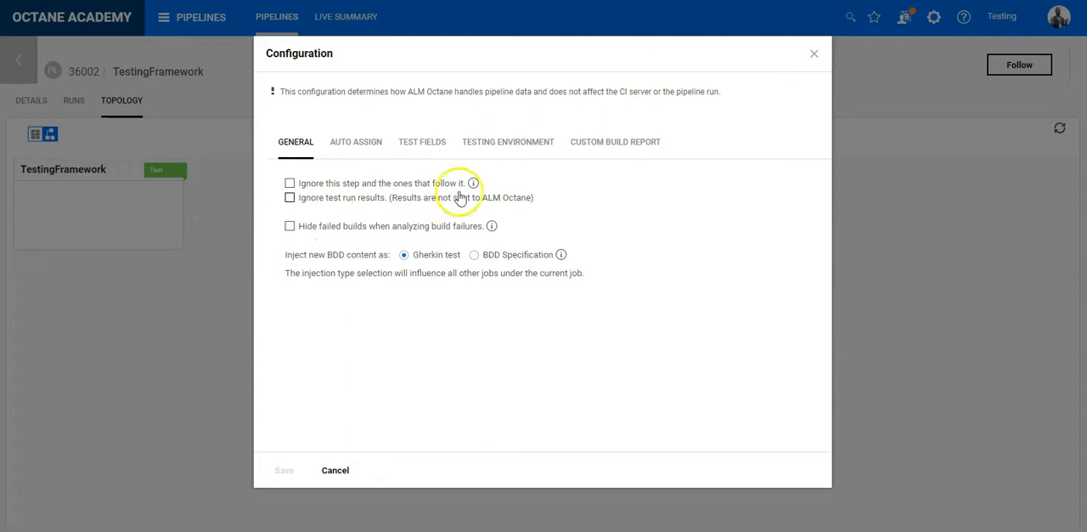
{"action": "left_click", "coordinate": [598, 150]}
{"action": "left_click", "coordinate": [516, 229]}
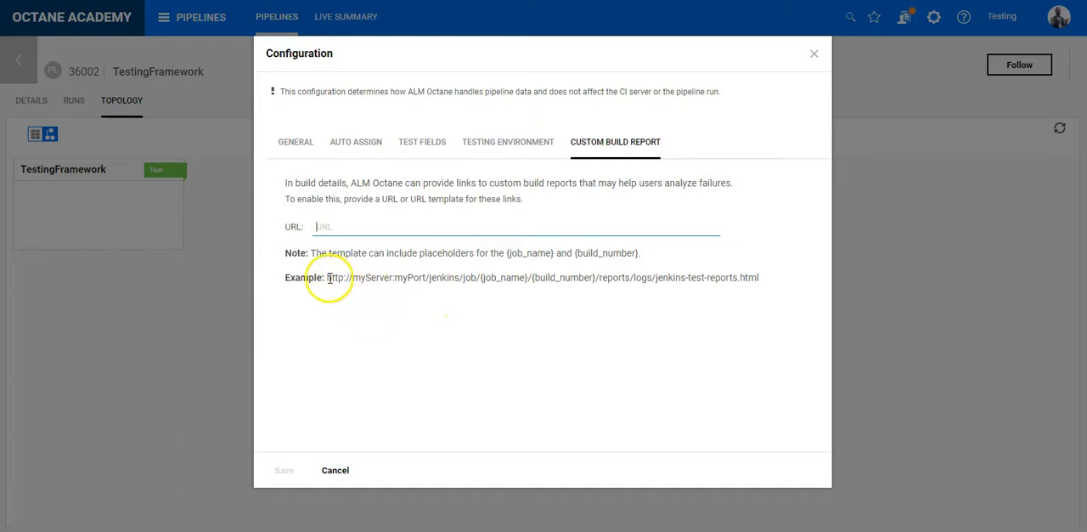
- Examine the example report URL, including its {job_name} and {build_number} placeholders
{"action": "left_click_drag", "start_coordinate": [328, 278], "coordinate": [590, 276]}
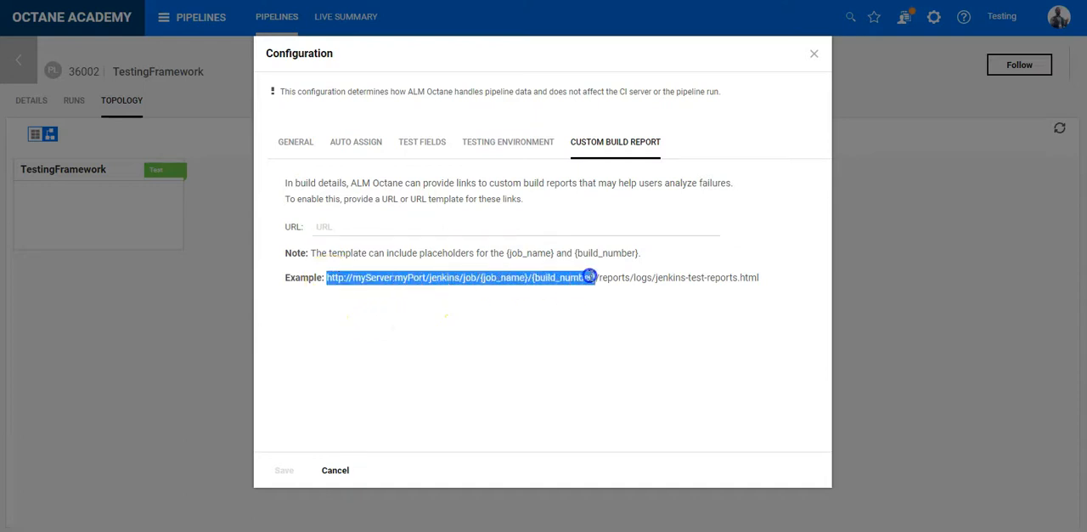
{"action": "left_click", "coordinate": [495, 281]}
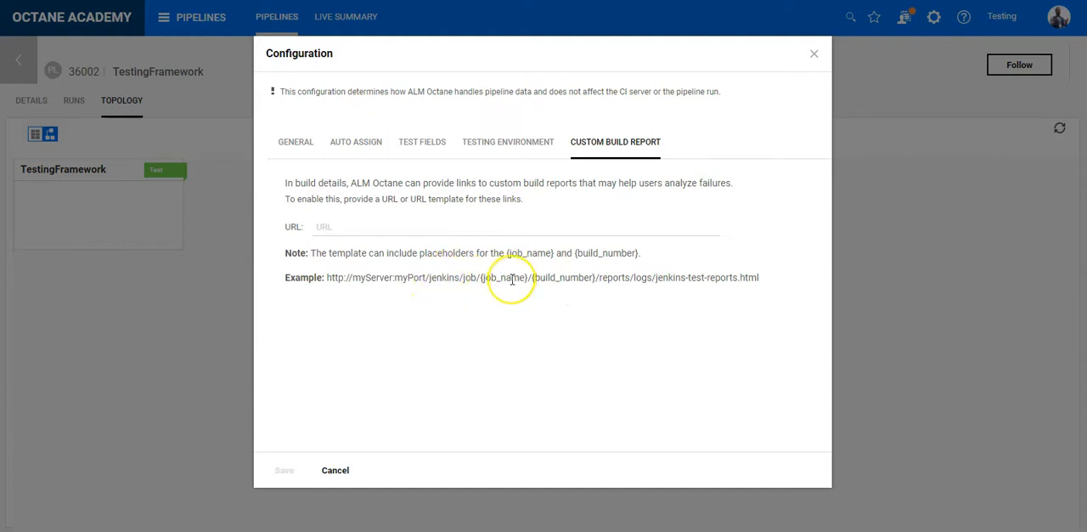
{"action": "left_click_drag", "start_coordinate": [481, 278], "coordinate": [521, 277]}
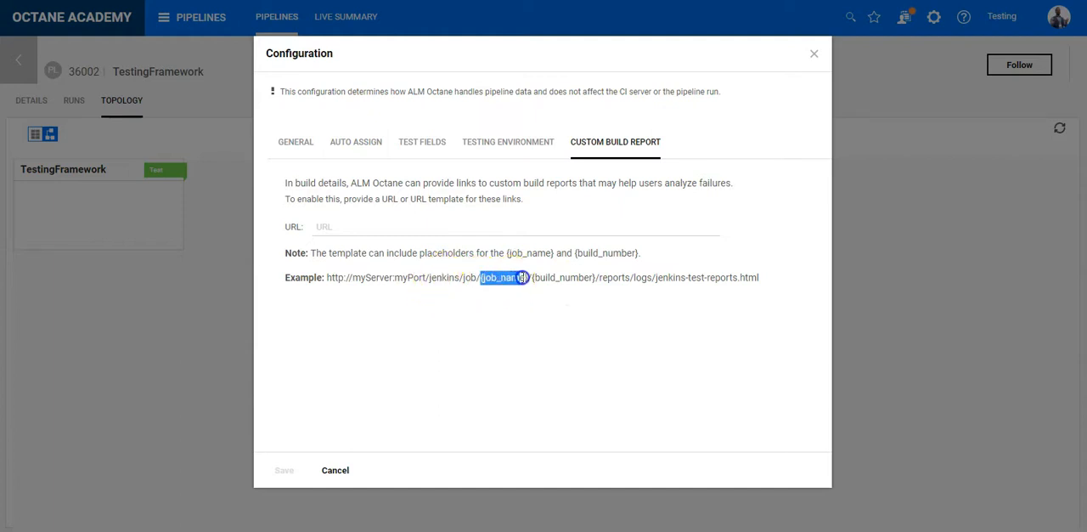
{"action": "left_click", "coordinate": [529, 278]}
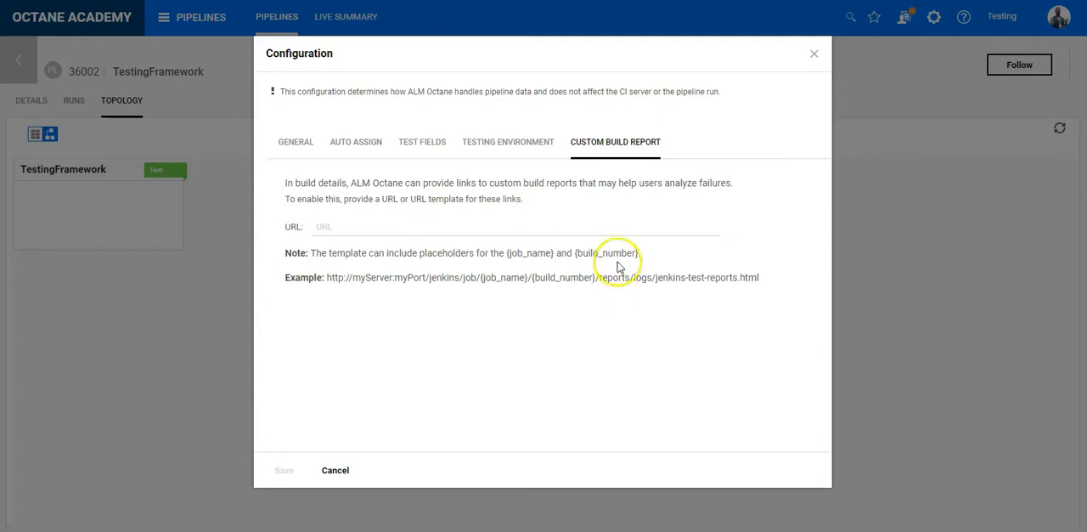
- Switch to Jenkins, open TestingFramework's Test Results Analyzer, and examine the expanded tr and TestRunner results with their build charts
{"action": "left_click", "coordinate": [589, 226]}
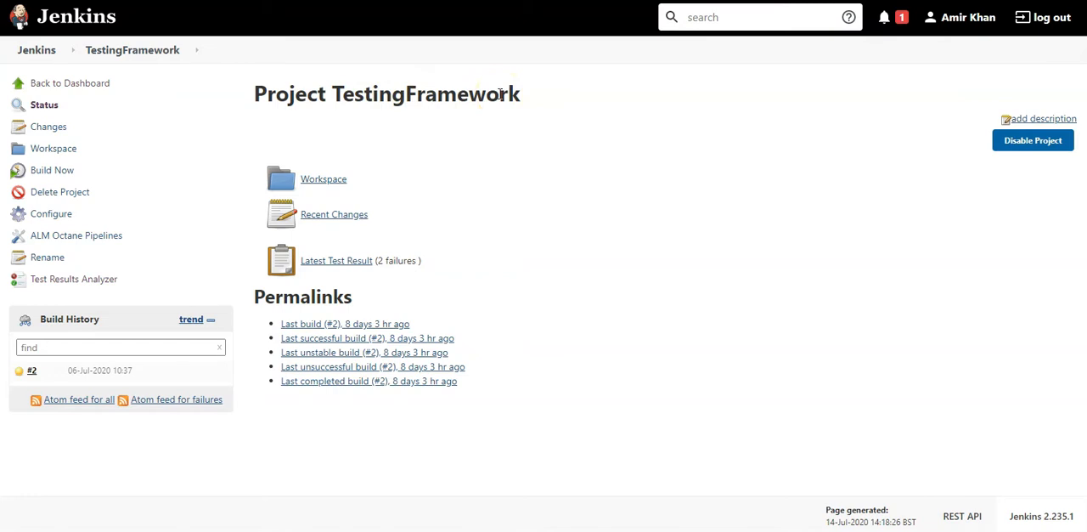
{"action": "left_click", "coordinate": [75, 282]}
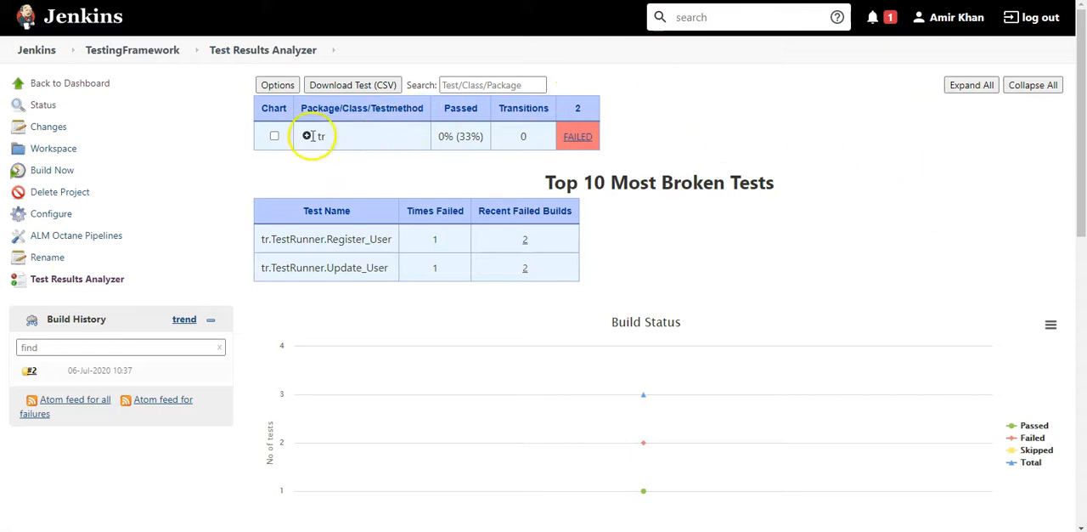
{"action": "left_click", "coordinate": [307, 135]}
{"action": "left_click", "coordinate": [316, 164]}
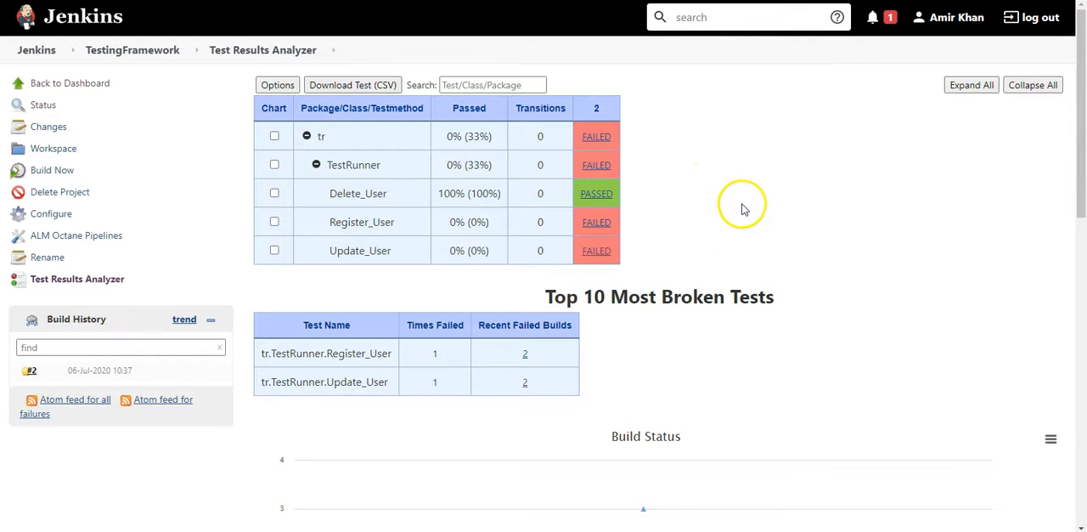
{"action": "scroll", "coordinate": [741, 208], "scroll_direction": "down", "scroll_amount": 1}
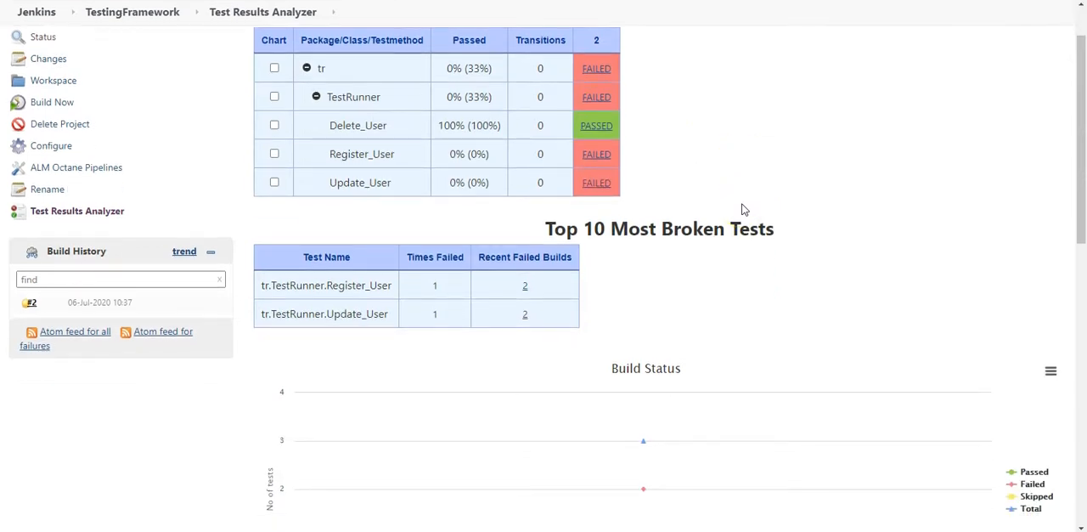
{"action": "scroll", "coordinate": [741, 208], "scroll_direction": "down", "scroll_amount": 8}
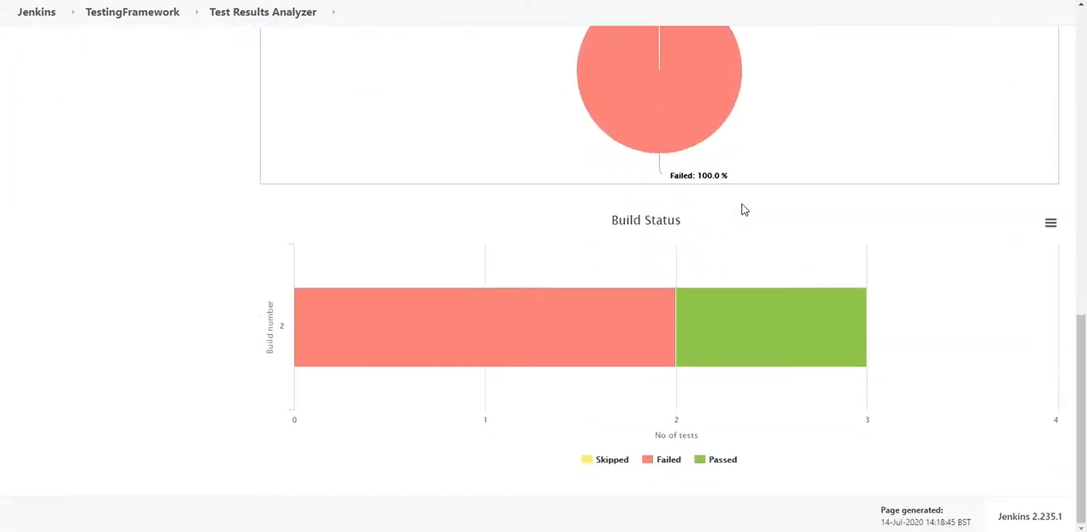
{"action": "mouse_move", "coordinate": [796, 268]}
{"action": "scroll", "coordinate": [796, 267], "scroll_direction": "up", "scroll_amount": 10}
{"action": "scroll", "coordinate": [796, 267], "scroll_direction": "up", "scroll_amount": 2}
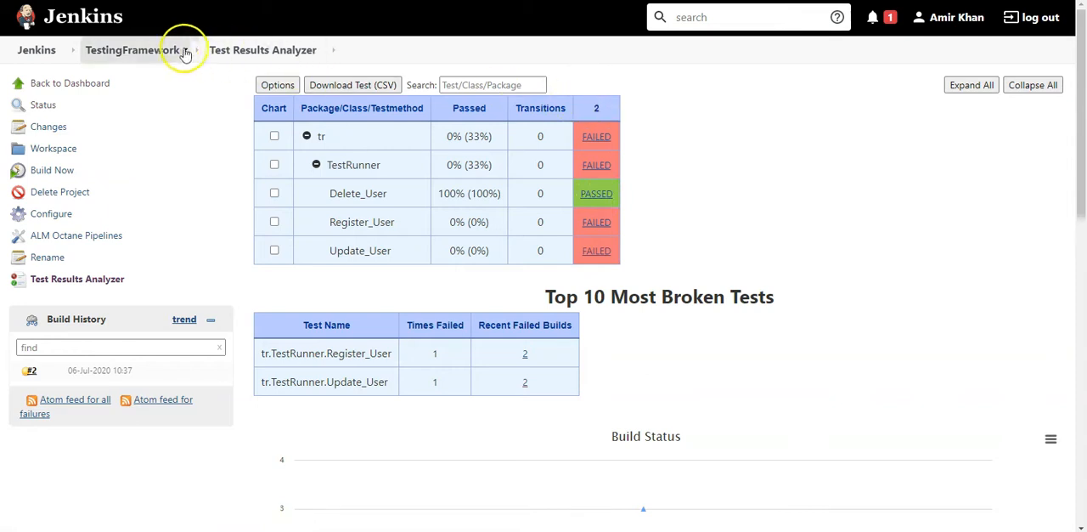
- Open the Test Results Analyzer for the Maven-SureFire-TestRunner project and expand tr and TestRunner to show the individual tests
{"action": "left_click", "coordinate": [38, 50]}
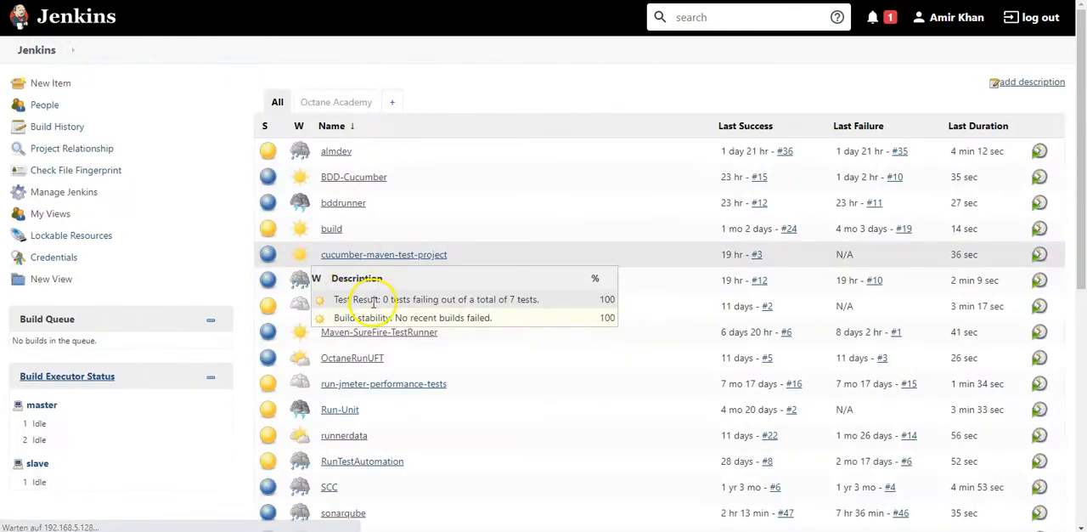
{"action": "scroll", "coordinate": [382, 306], "scroll_direction": "down", "scroll_amount": 3}
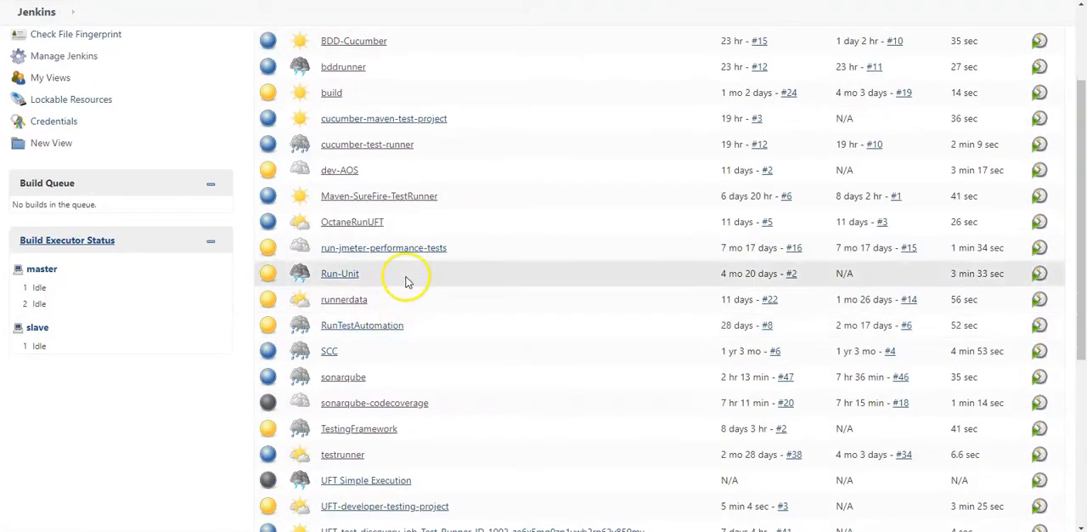
{"action": "left_click", "coordinate": [403, 197]}
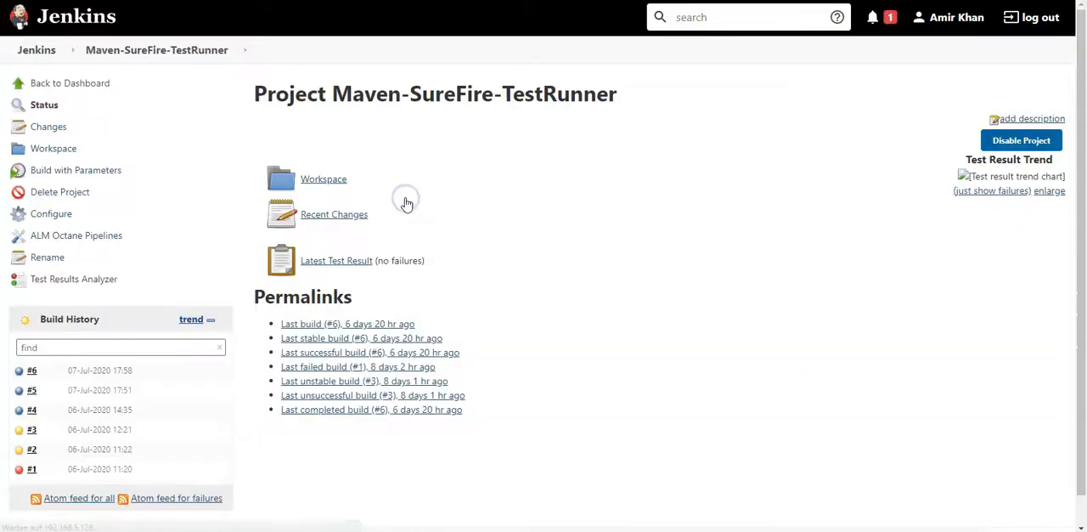
{"action": "left_click", "coordinate": [73, 278]}
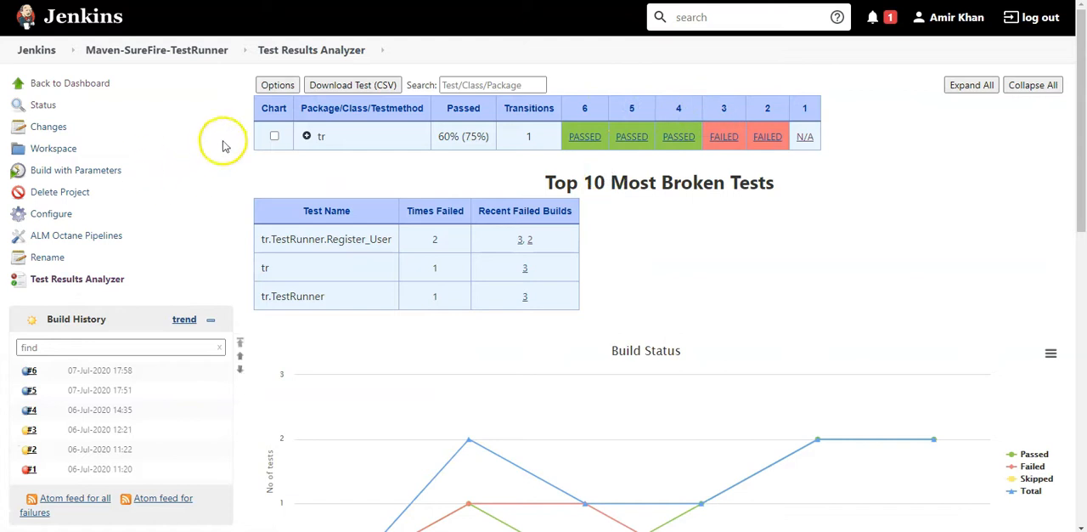
{"action": "left_click", "coordinate": [307, 136]}
{"action": "left_click", "coordinate": [316, 165]}
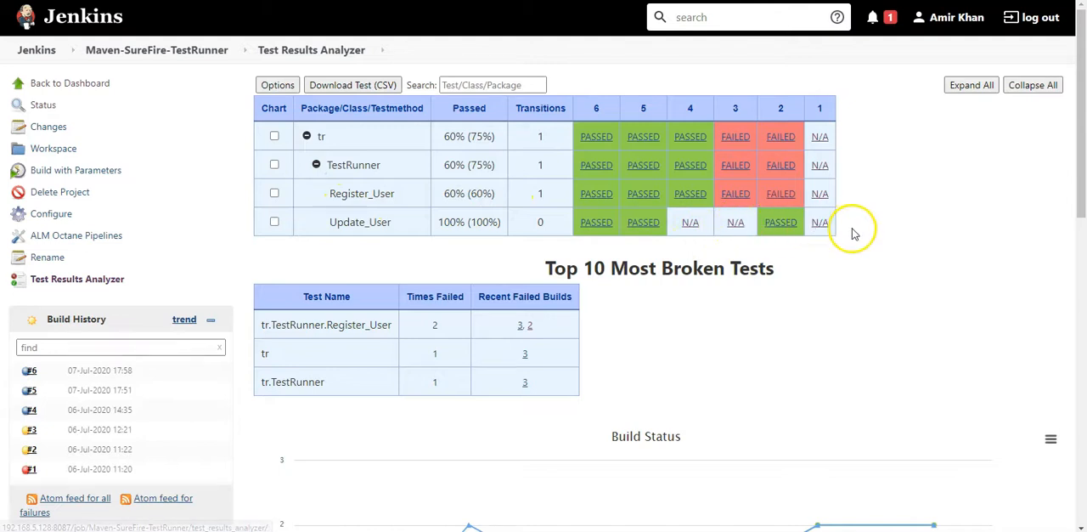
- Examine Maven-SureFire-TestRunner's build status charts, build details pie chart and most broken tests
{"action": "scroll", "coordinate": [854, 241], "scroll_direction": "down", "scroll_amount": 5}
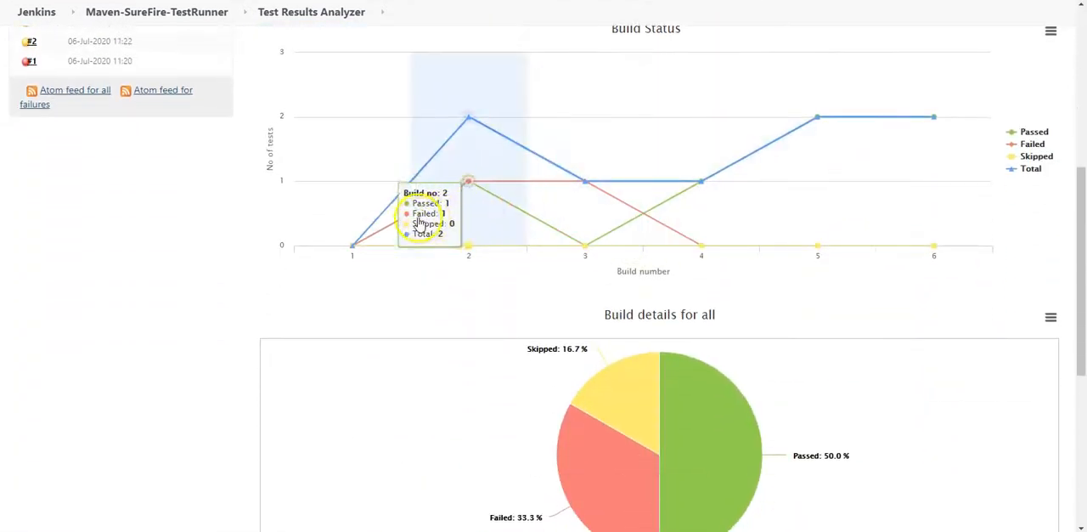
{"action": "scroll", "coordinate": [820, 259], "scroll_direction": "down", "scroll_amount": 2}
{"action": "scroll", "coordinate": [822, 267], "scroll_direction": "down", "scroll_amount": 2}
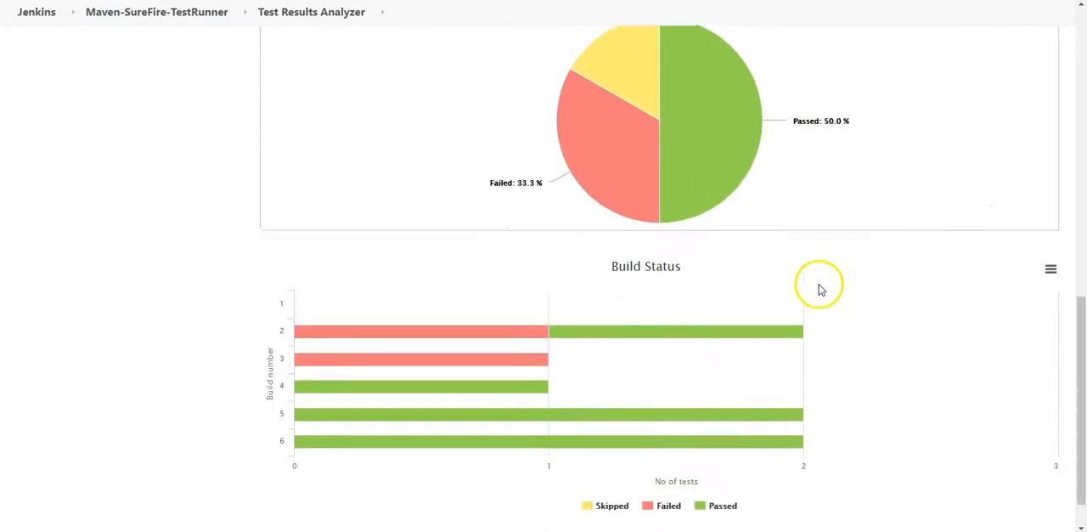
{"action": "scroll", "coordinate": [742, 281], "scroll_direction": "up", "scroll_amount": 8}
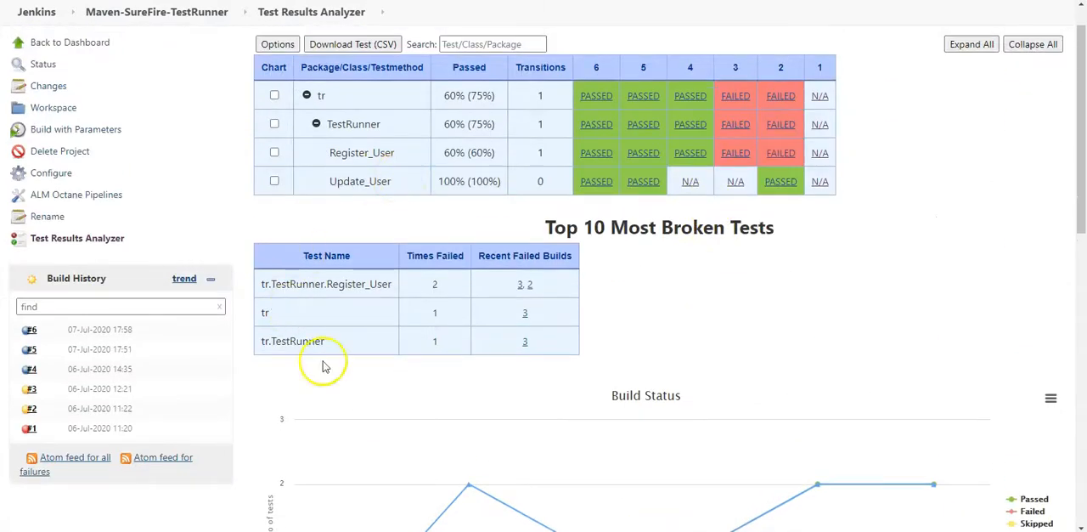
{"action": "scroll", "coordinate": [595, 212], "scroll_direction": "up", "scroll_amount": 1}
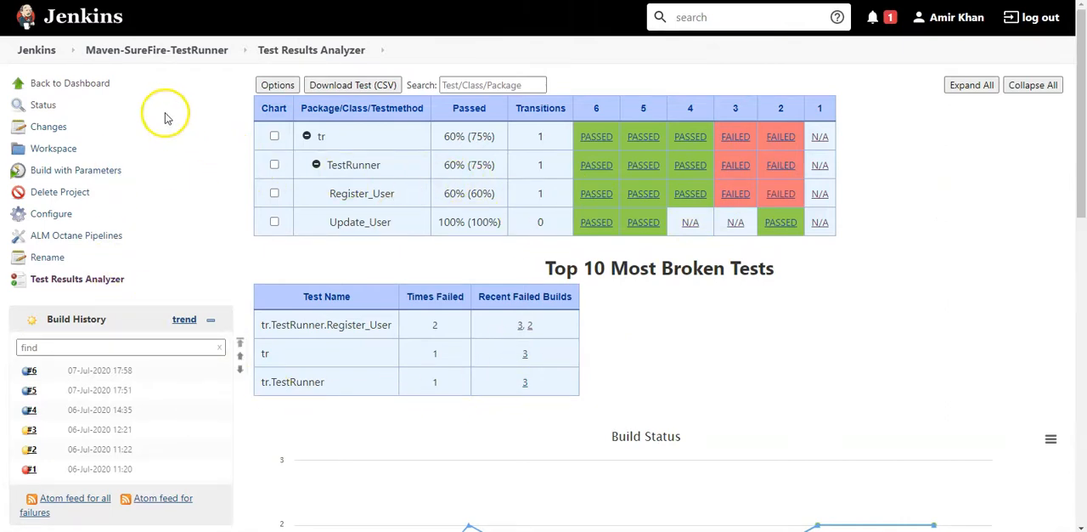
- Return to the Jenkins dashboard and open the Test Results Analyzer of the TestingFramework project
{"action": "left_click", "coordinate": [35, 51]}
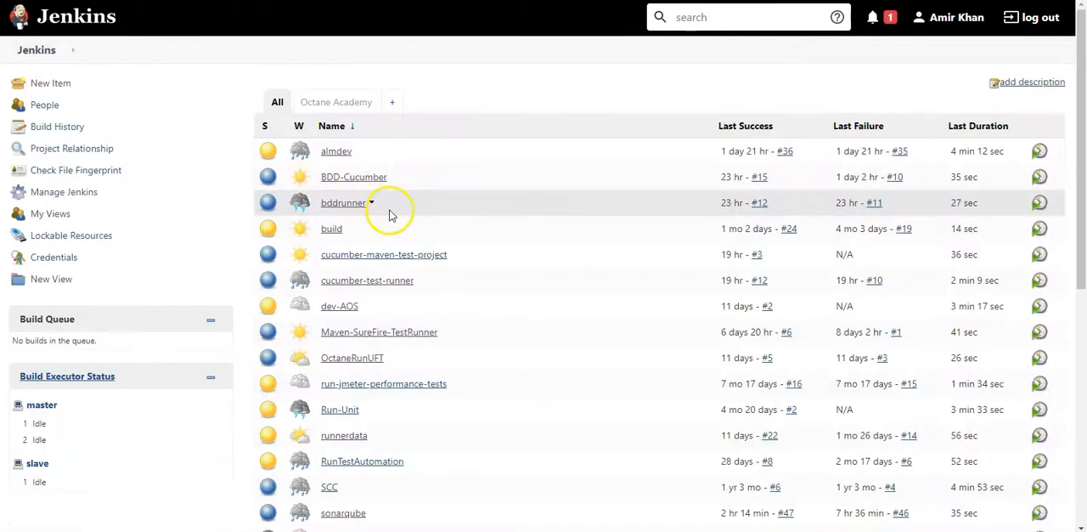
{"action": "scroll", "coordinate": [376, 399], "scroll_direction": "down", "scroll_amount": 3}
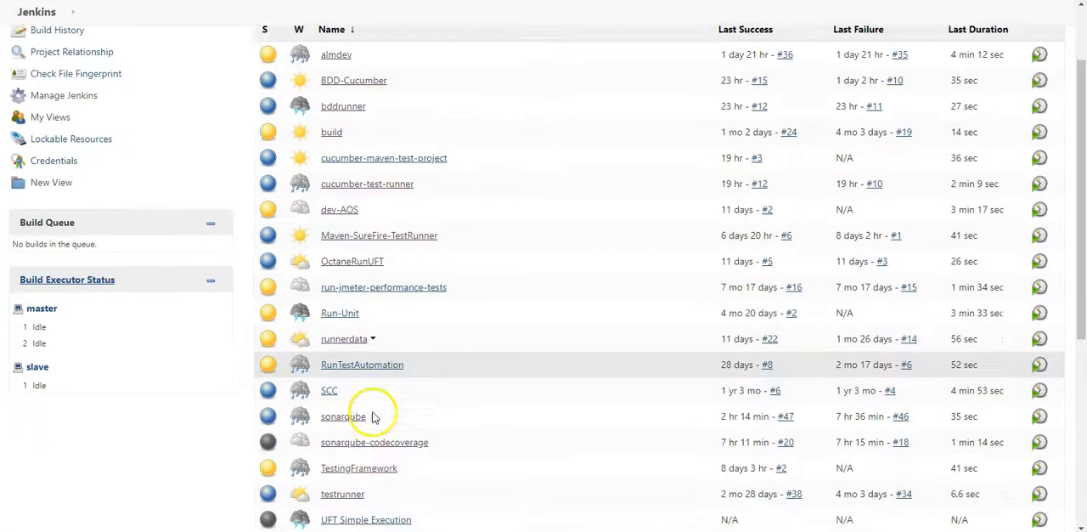
{"action": "scroll", "coordinate": [378, 395], "scroll_direction": "down", "scroll_amount": 1}
{"action": "scroll", "coordinate": [430, 342], "scroll_direction": "up", "scroll_amount": 2}
{"action": "scroll", "coordinate": [431, 349], "scroll_direction": "down", "scroll_amount": 2}
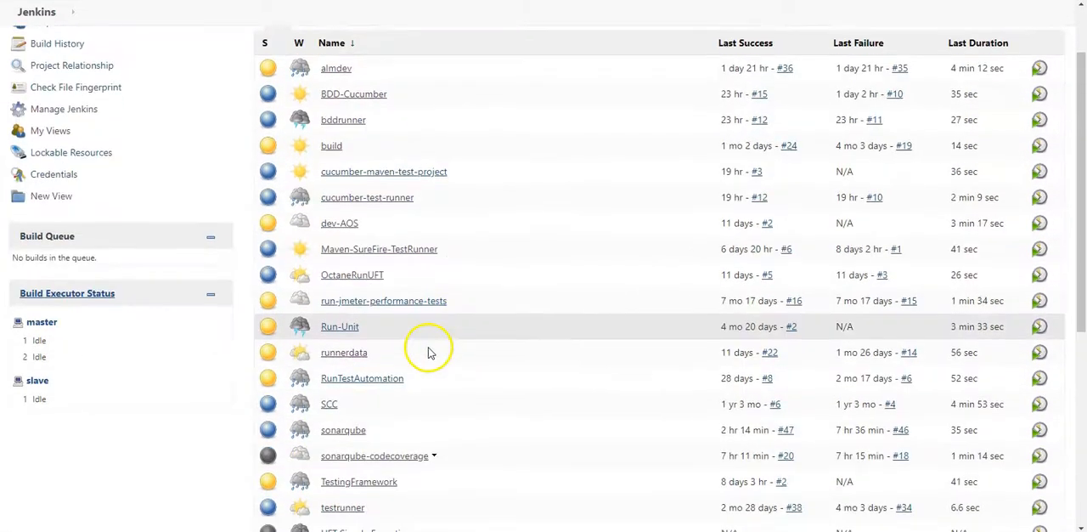
{"action": "left_click", "coordinate": [366, 360]}
{"action": "left_click", "coordinate": [105, 279]}
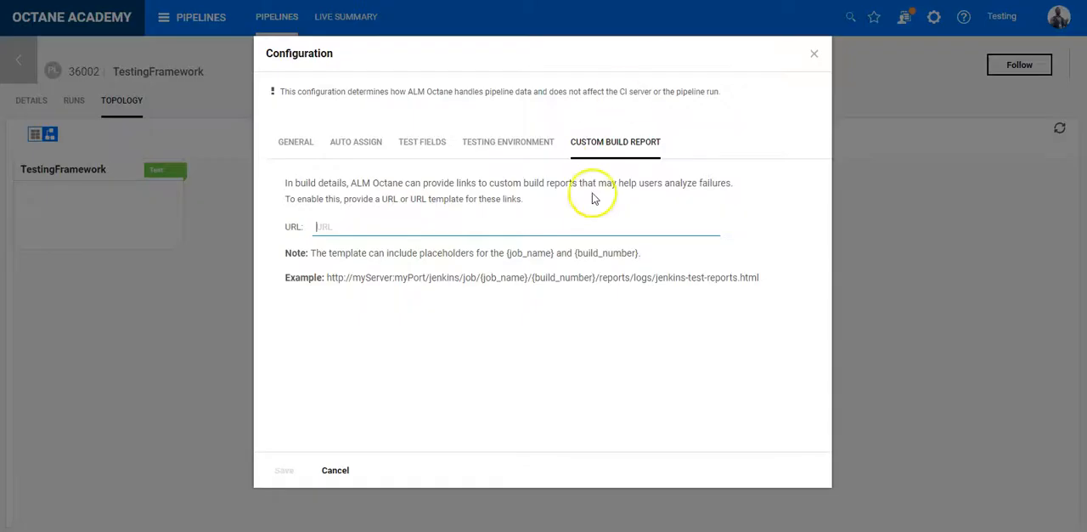
{"action": "left_click", "coordinate": [580, 226]}
{"action": "type", "text": "http://192.168.5.128:8087/job/TestingFramework/test_results_analyzer/"}
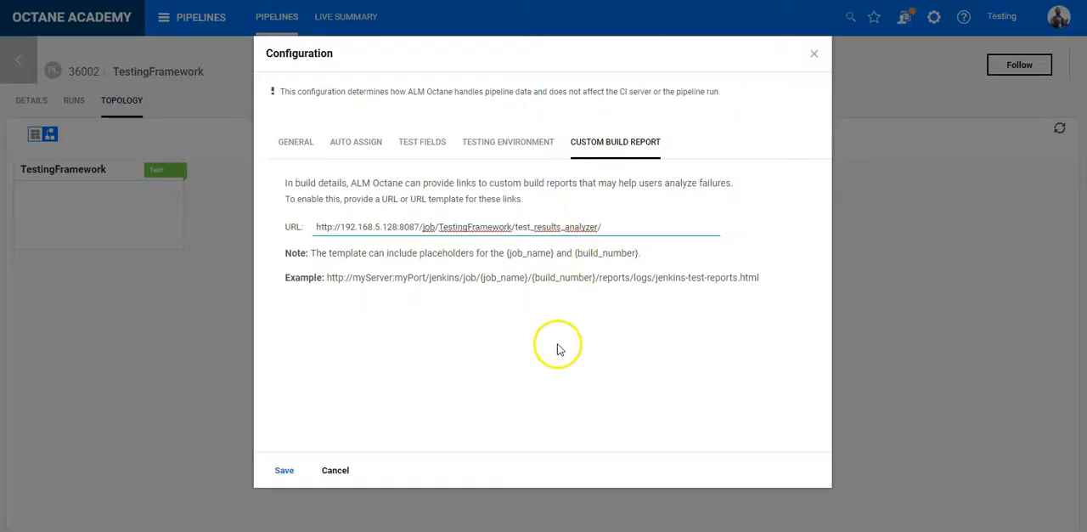
- Insert the placeholder {build_number} as a path segment between job and TestingFramework in the custom build report URL
{"action": "left_click", "coordinate": [512, 228]}
{"action": "left_click", "coordinate": [435, 227]}
{"action": "type", "text": "/9"}
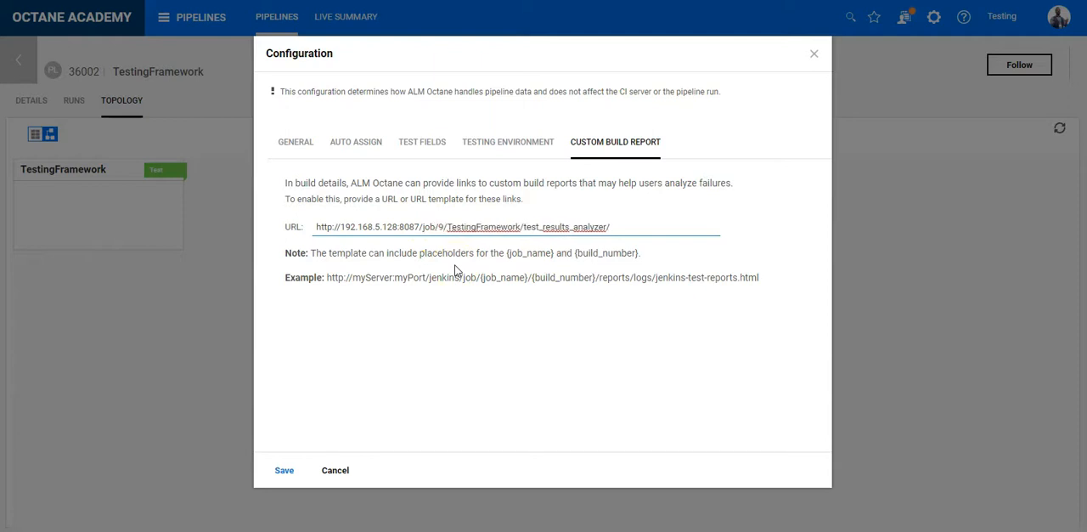
{"action": "key", "text": "BackSpace"}
{"action": "key", "text": "BackSpace"}
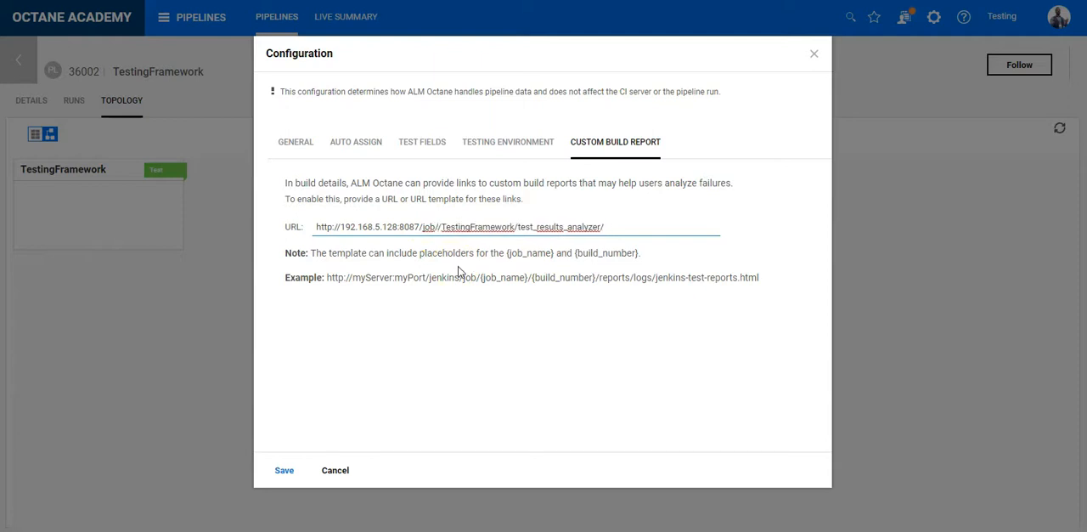
{"action": "type", "text": "/{"}
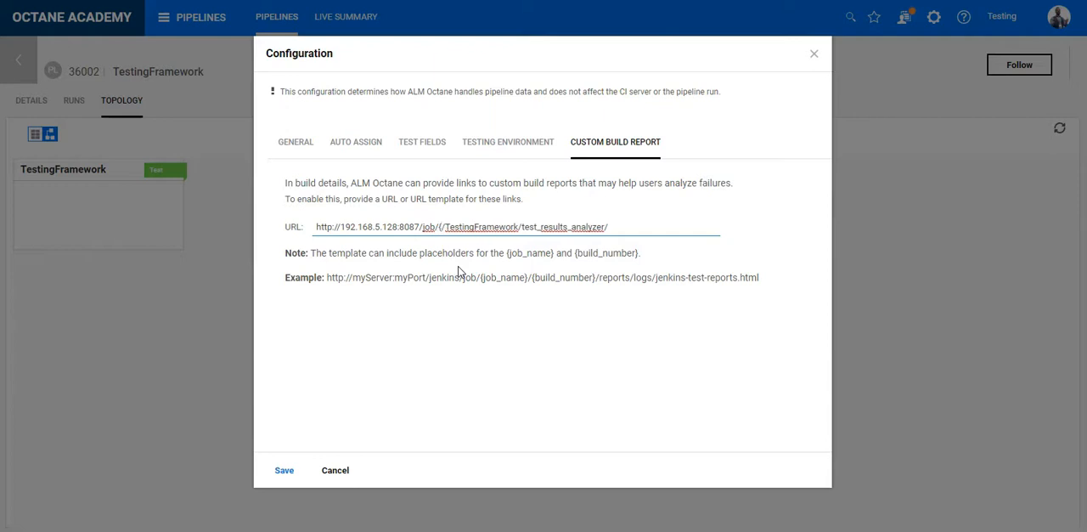
{"action": "type", "text": "build"}
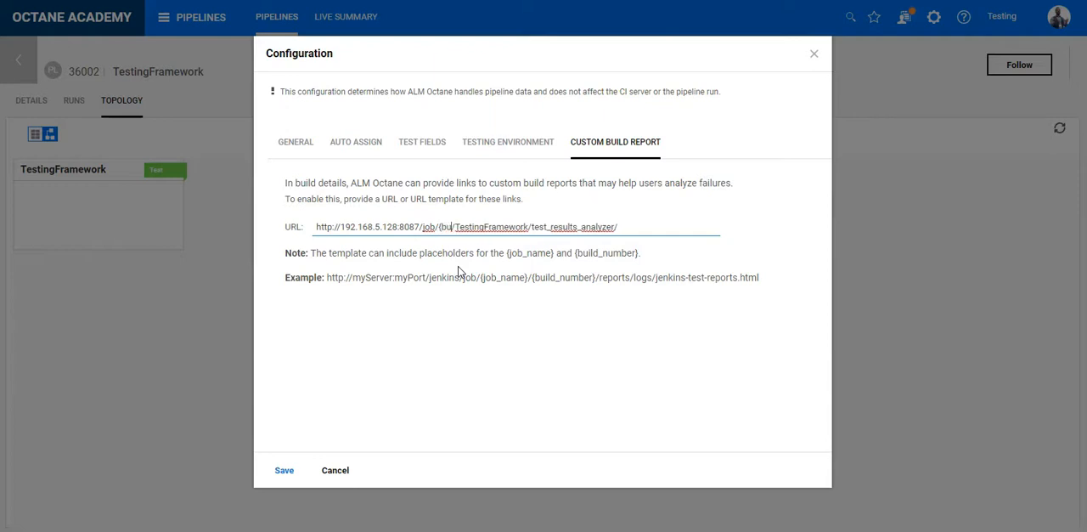
{"action": "type", "text": "_number"}
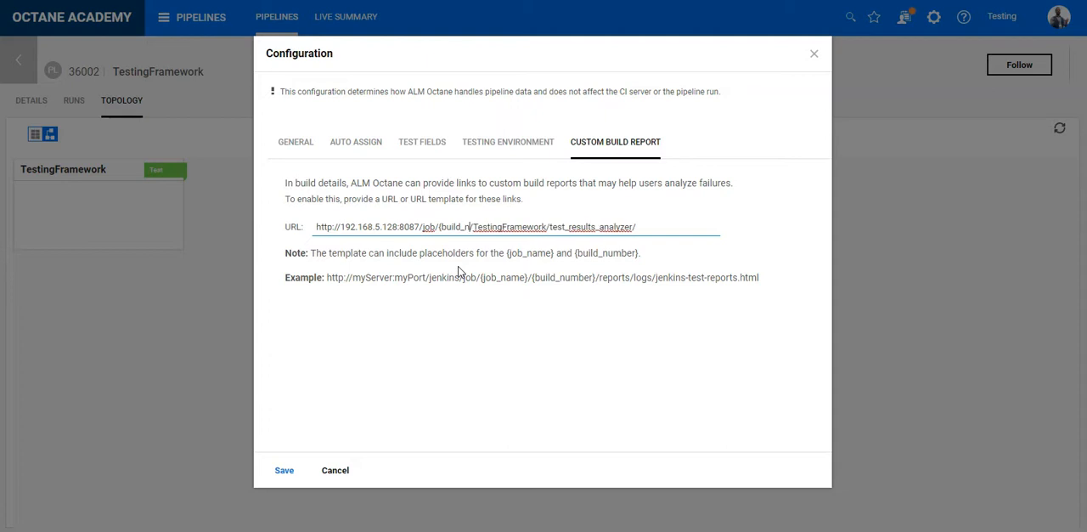
{"action": "type", "text": "}"}
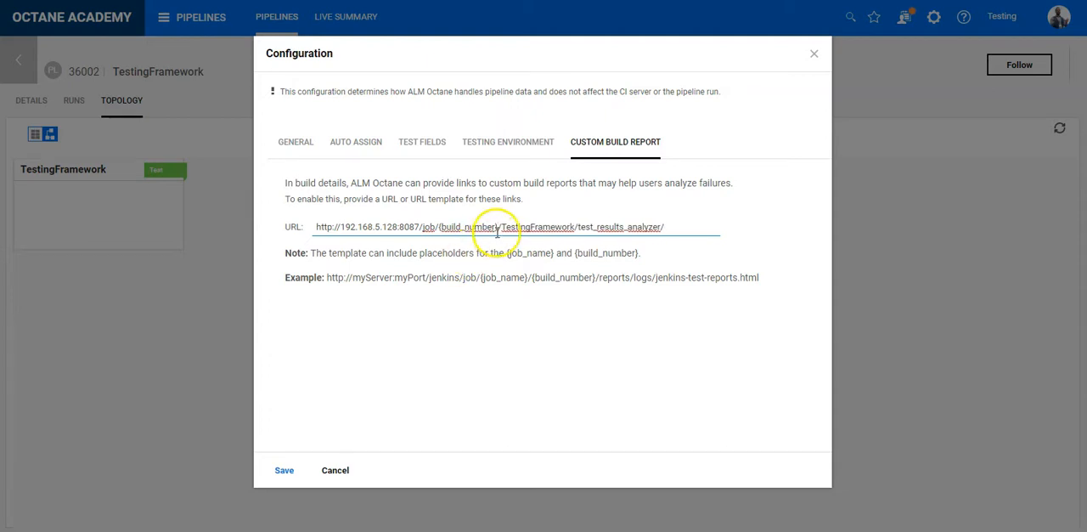
- Replace TestingFramework in the custom build report URL with the {job_name} placeholder copied from the note
{"action": "left_click_drag", "start_coordinate": [556, 253], "coordinate": [513, 253]}
{"action": "key", "text": "ctrl+c"}
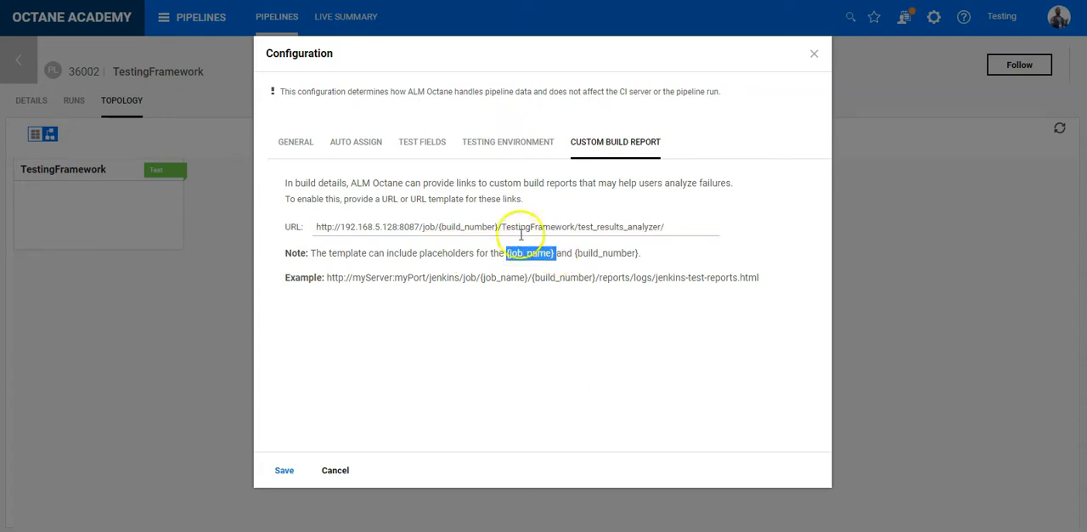
{"action": "left_click_drag", "start_coordinate": [501, 227], "coordinate": [561, 229]}
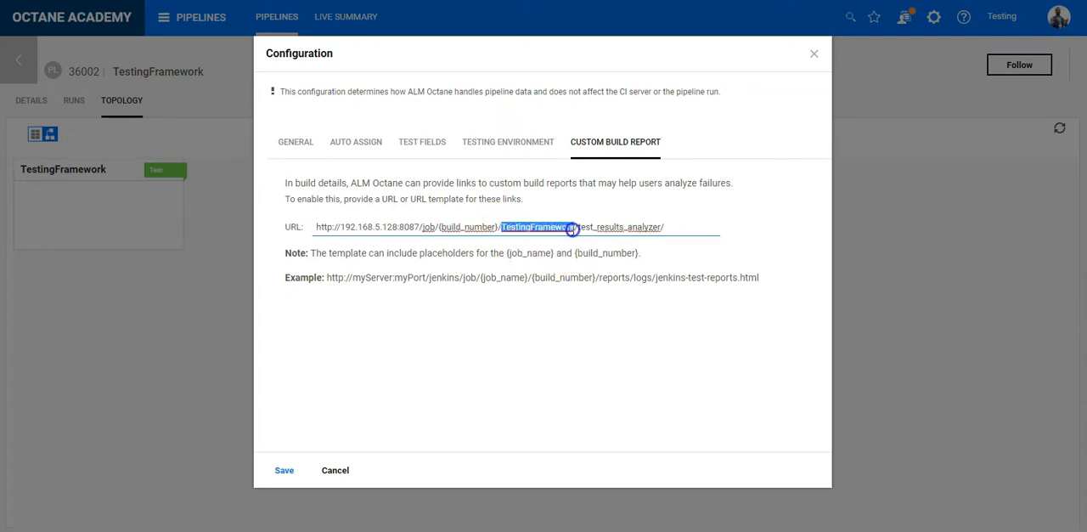
{"action": "key", "text": "ctrl+v"}
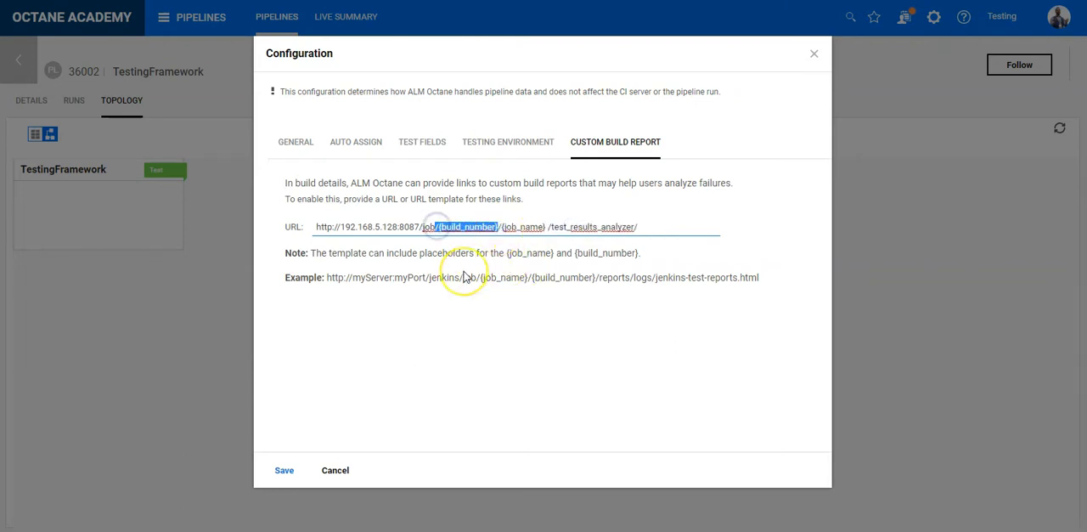
- Remove the {build_number} segment from the custom build report URL and save the pipeline configuration
{"action": "key", "text": "ctrl+x"}
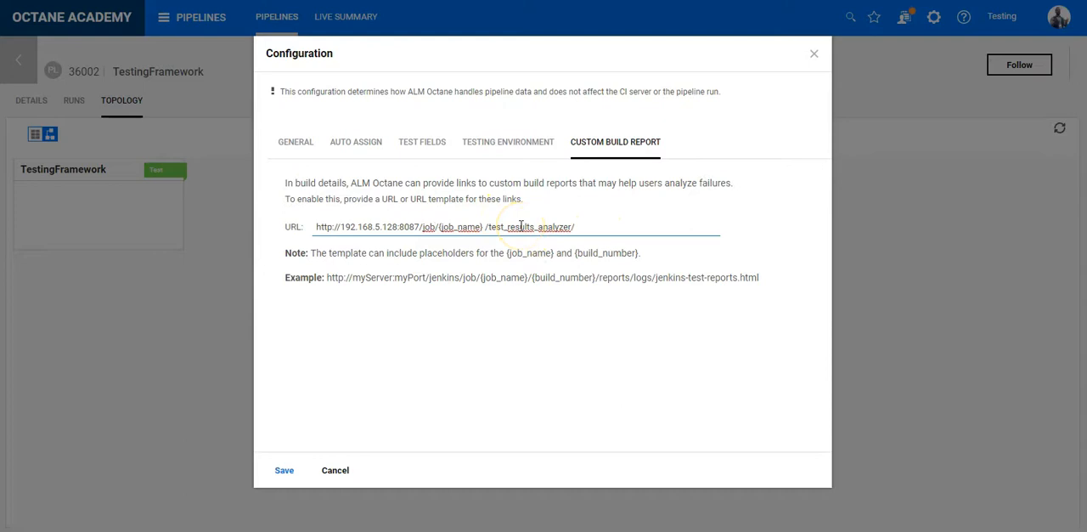
{"action": "left_click", "coordinate": [283, 470]}
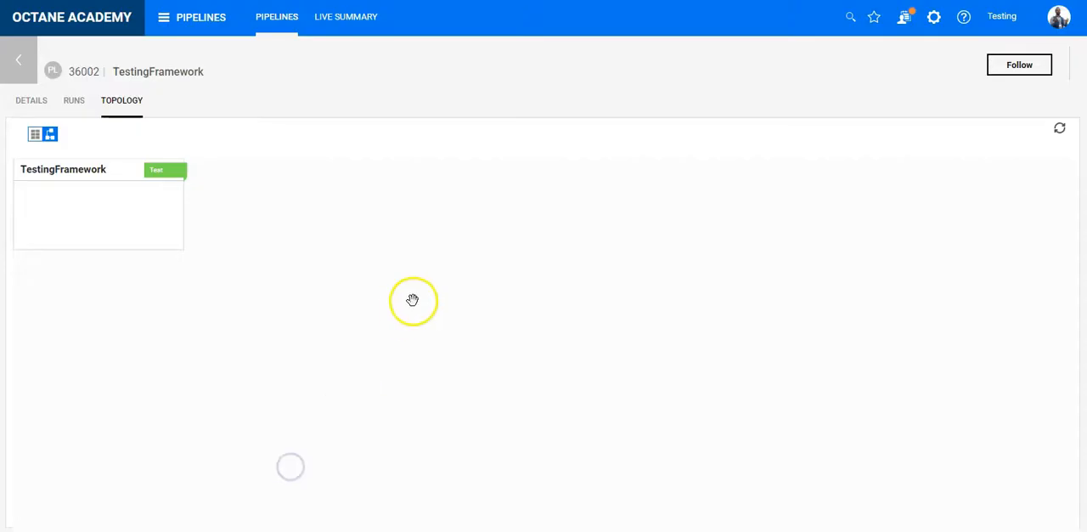
- Go back to the pipelines overview and select run #3 in the TestingFramework run history
{"action": "left_click", "coordinate": [18, 59]}
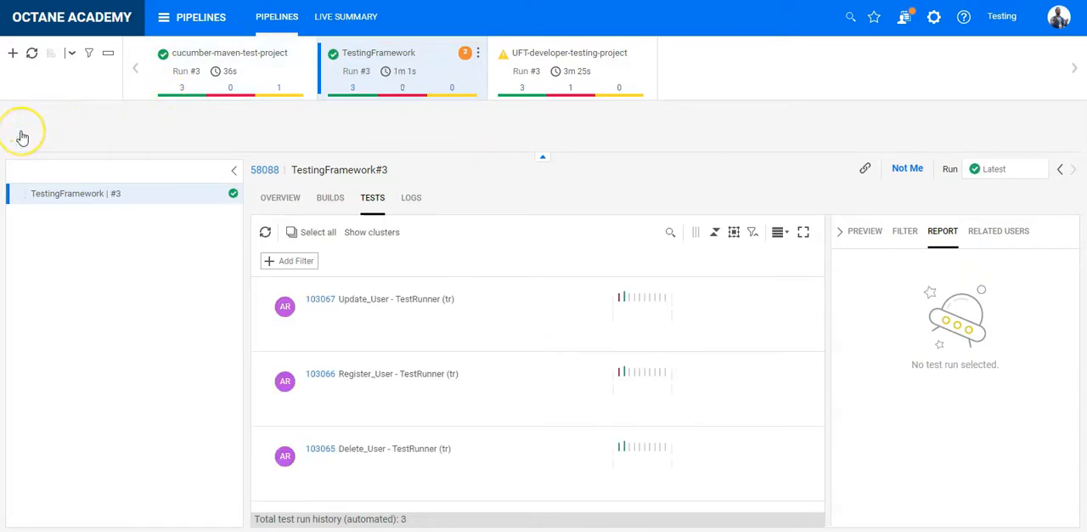
{"action": "mouse_move", "coordinate": [21, 134]}
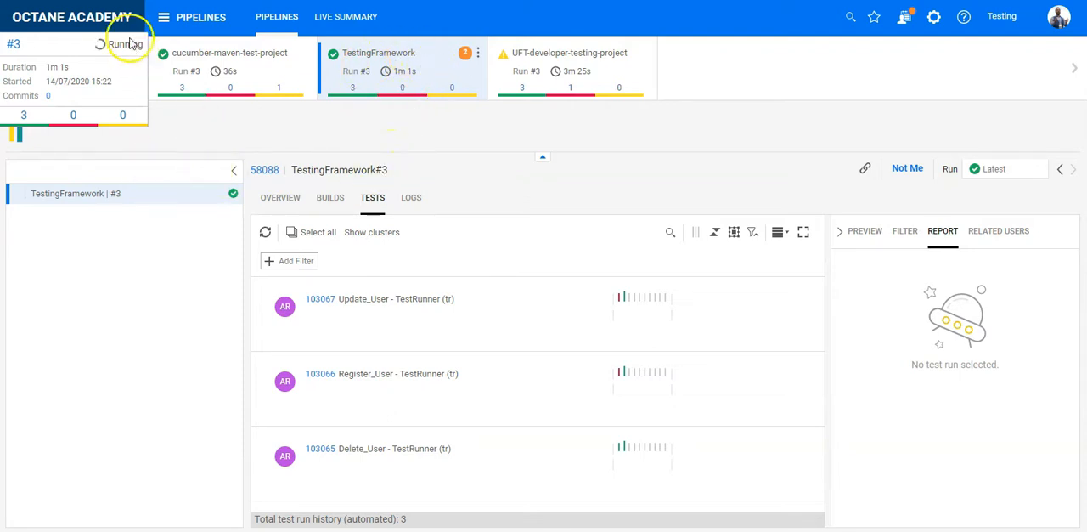
{"action": "left_click", "coordinate": [14, 135]}
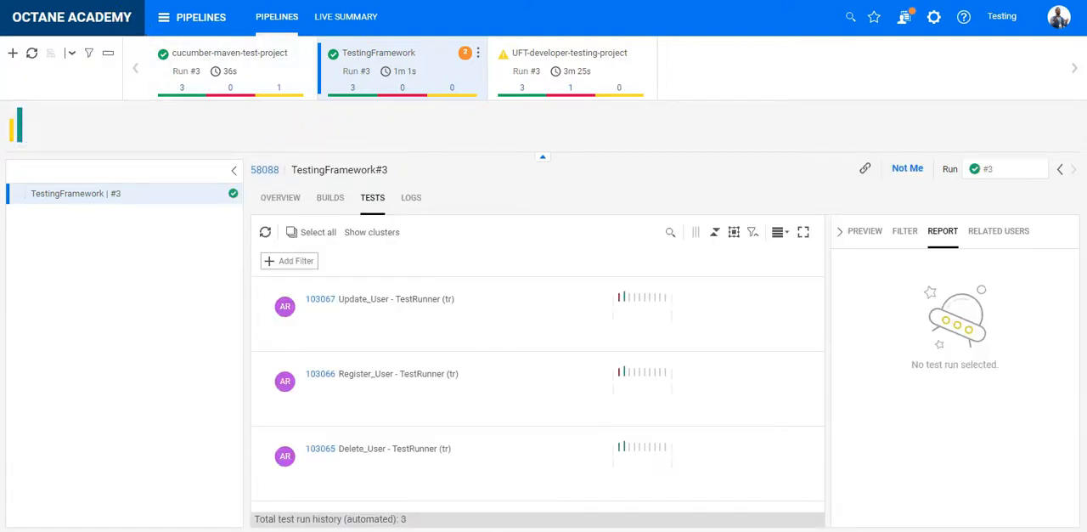
- Select the Update_User test in the run's test list and open its custom build report
{"action": "left_click", "coordinate": [523, 312]}
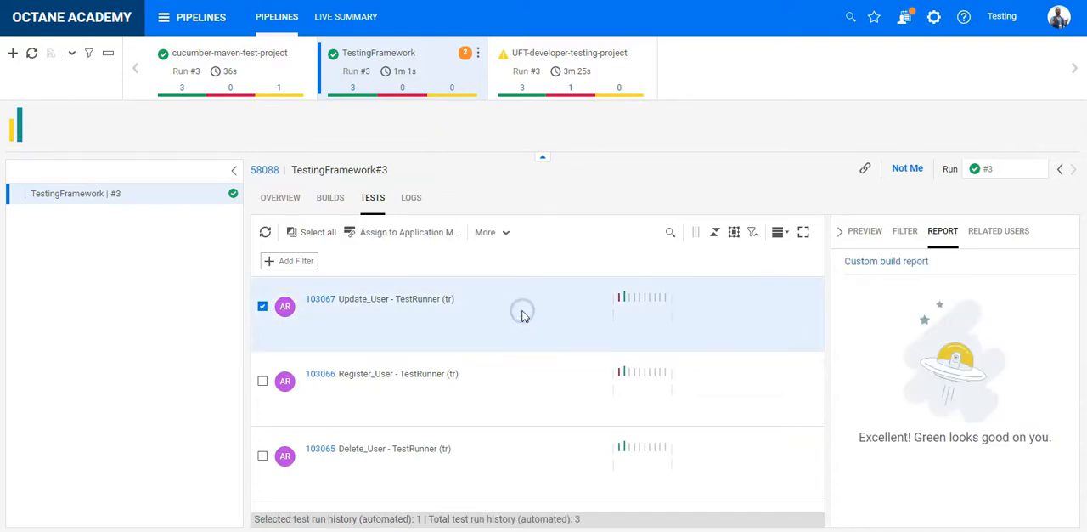
{"action": "left_click", "coordinate": [881, 265]}
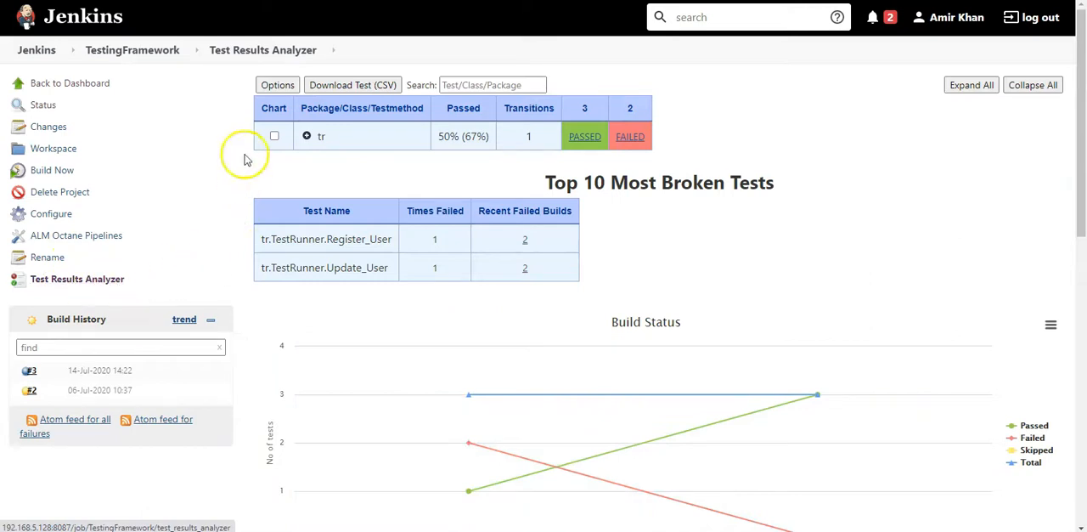
- Expand tr and TestRunner in the Test Results Analyzer and examine the individual test results and build charts for builds 2 and 3
{"action": "left_click", "coordinate": [307, 136]}
{"action": "left_click", "coordinate": [316, 165]}
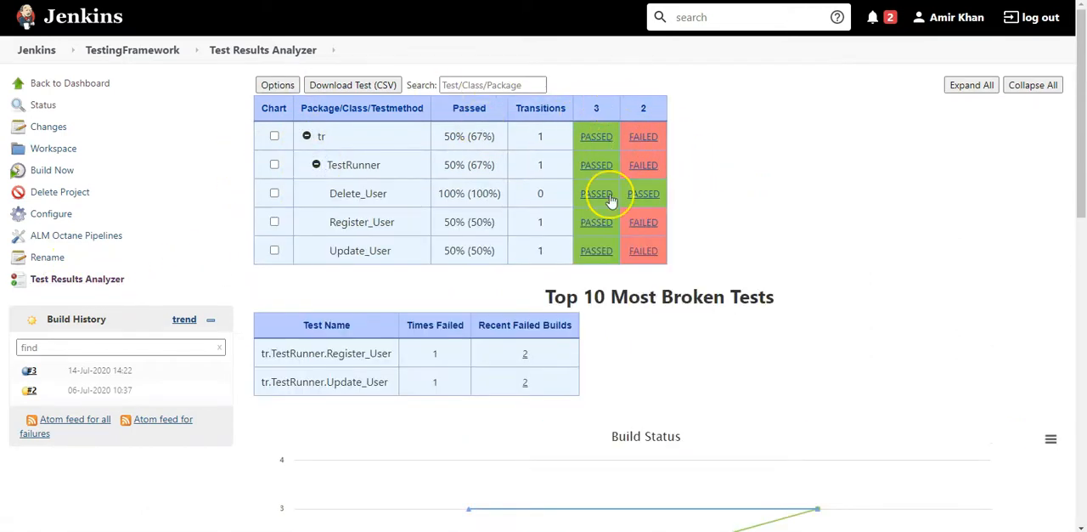
{"action": "scroll", "coordinate": [648, 223], "scroll_direction": "down", "scroll_amount": 1}
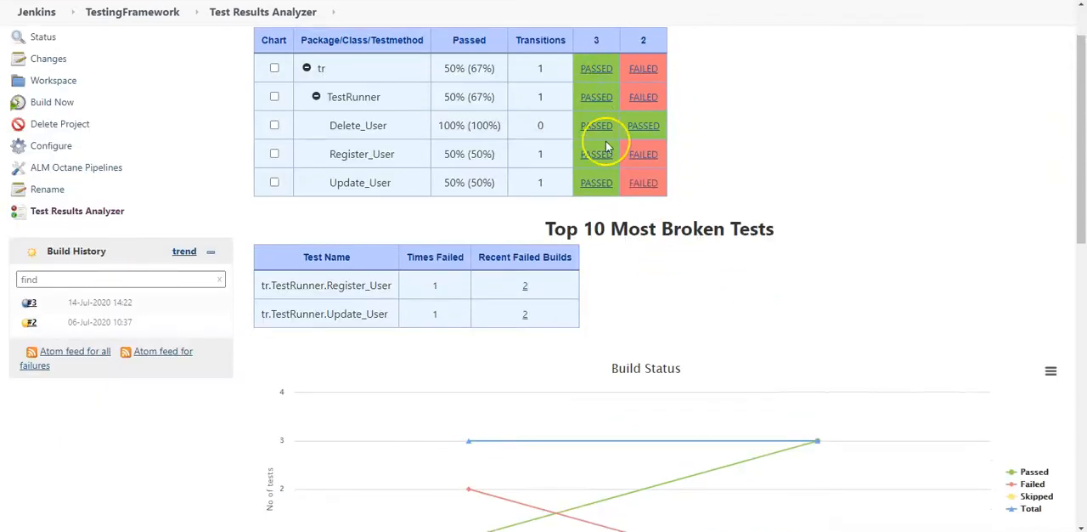
{"action": "scroll", "coordinate": [672, 267], "scroll_direction": "down", "scroll_amount": 6}
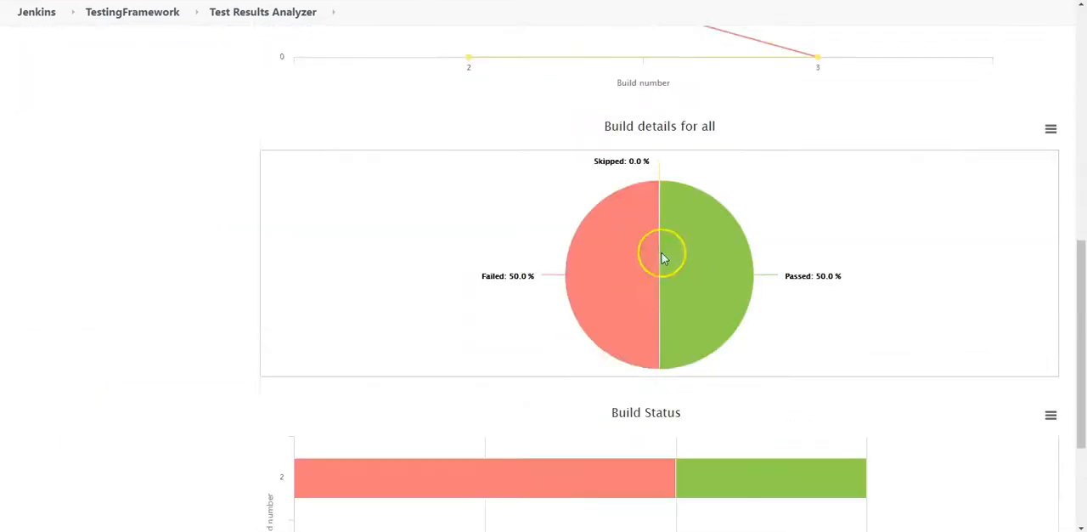
{"action": "scroll", "coordinate": [706, 280], "scroll_direction": "down", "scroll_amount": 2}
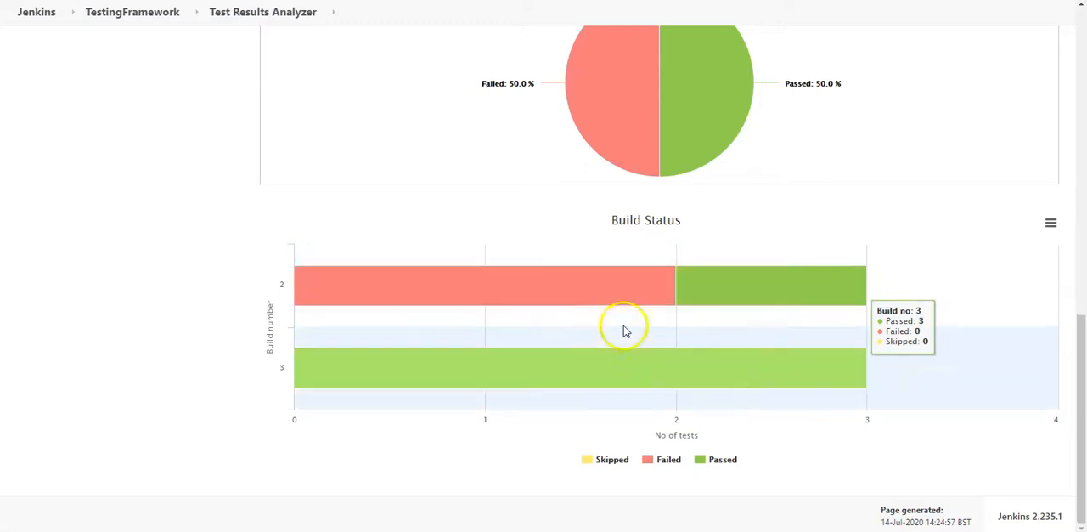
{"action": "scroll", "coordinate": [626, 330], "scroll_direction": "up", "scroll_amount": 4}
{"action": "scroll", "coordinate": [750, 391], "scroll_direction": "up", "scroll_amount": 6}
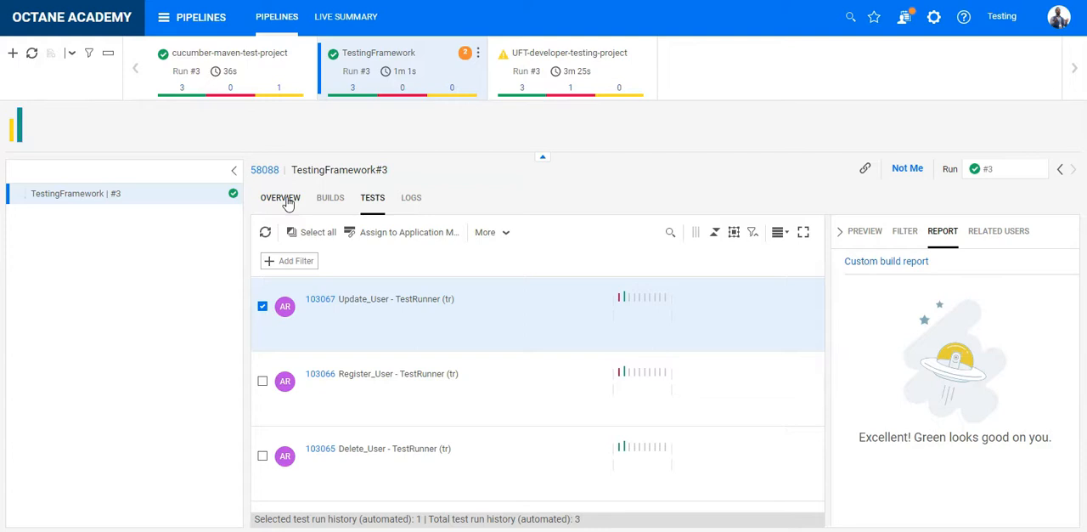
- Switch back to ALM Octane and go to its home page
{"action": "left_click", "coordinate": [289, 204]}
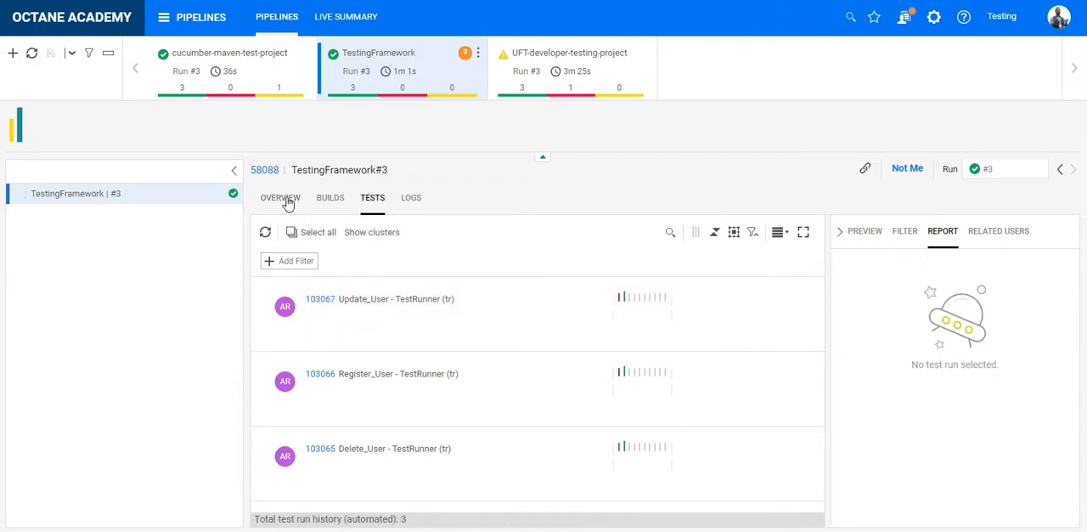
{"action": "left_click", "coordinate": [289, 204]}
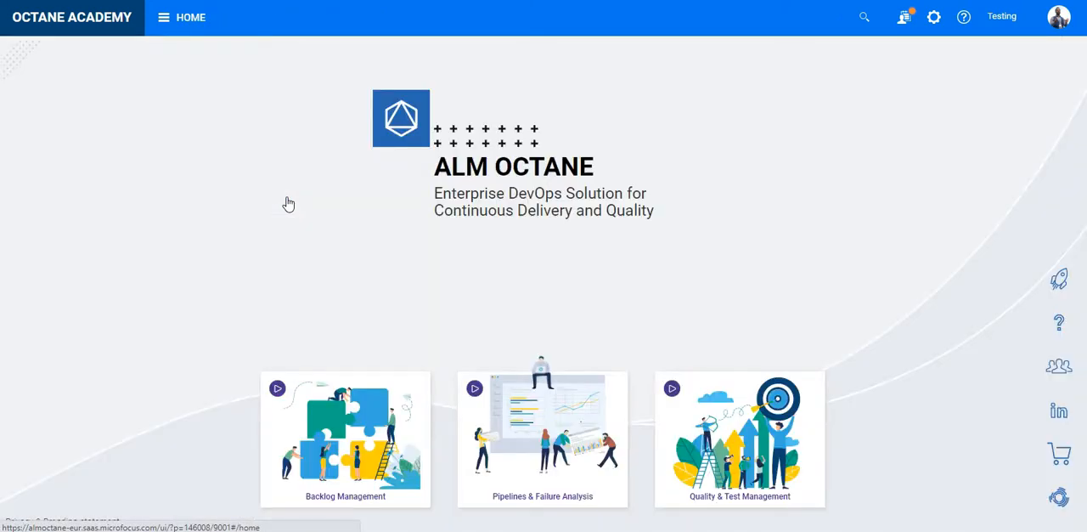